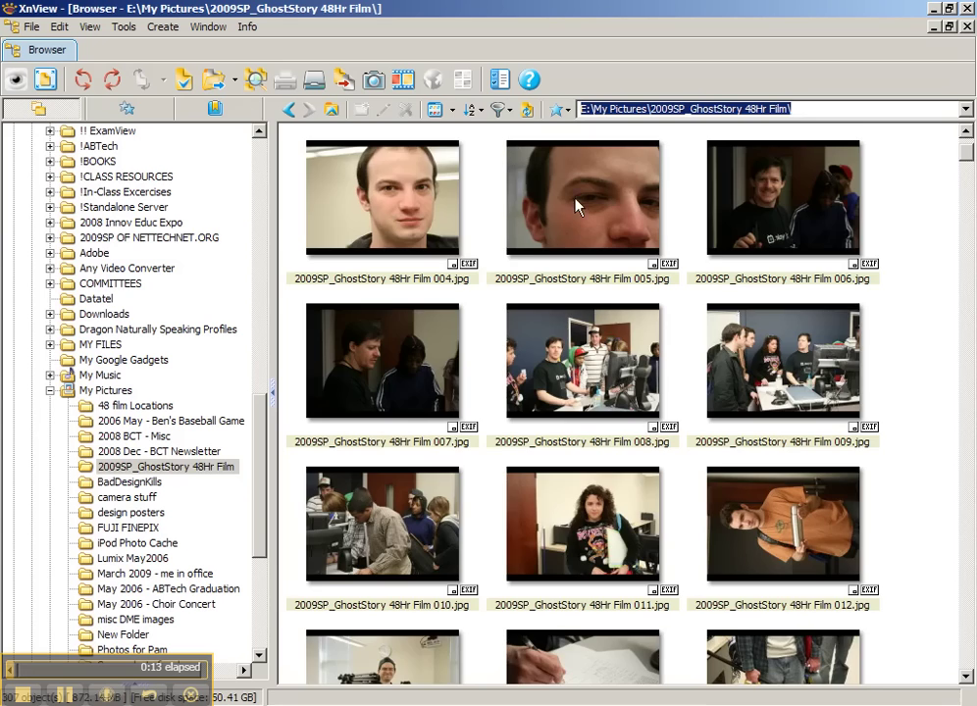
Step: Browse the thumbnails of the picture folders, from 2009SP_GhostStory 48Hr Film through BadDesignKills and design posters to 48 film Locations
scroll(588, 319, "down", 10)
scroll(589, 319, "down", 7)
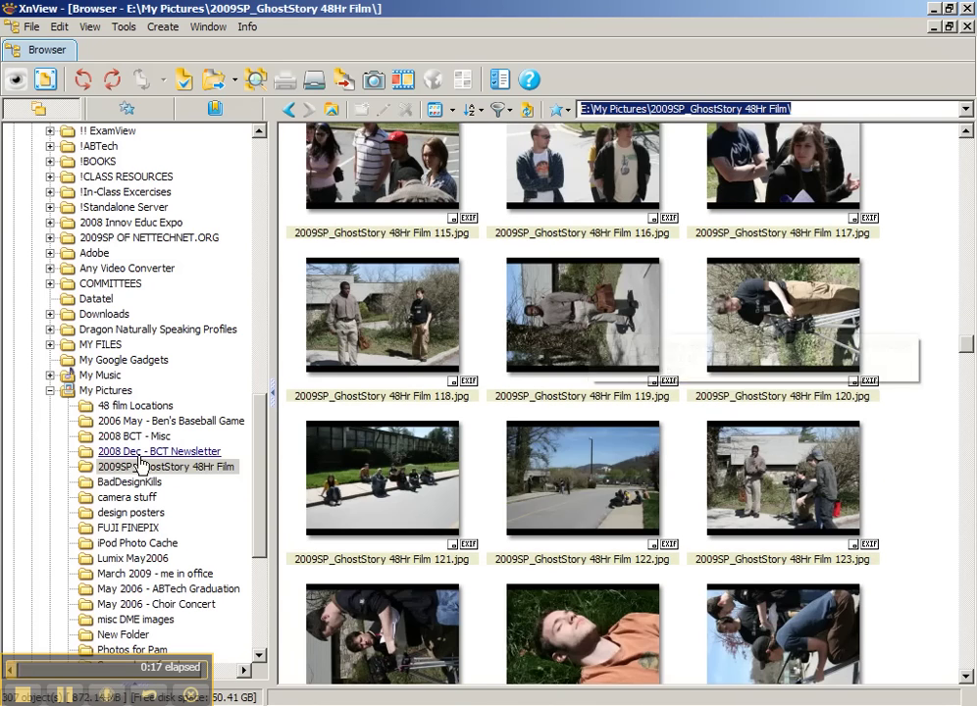
left_click(140, 453)
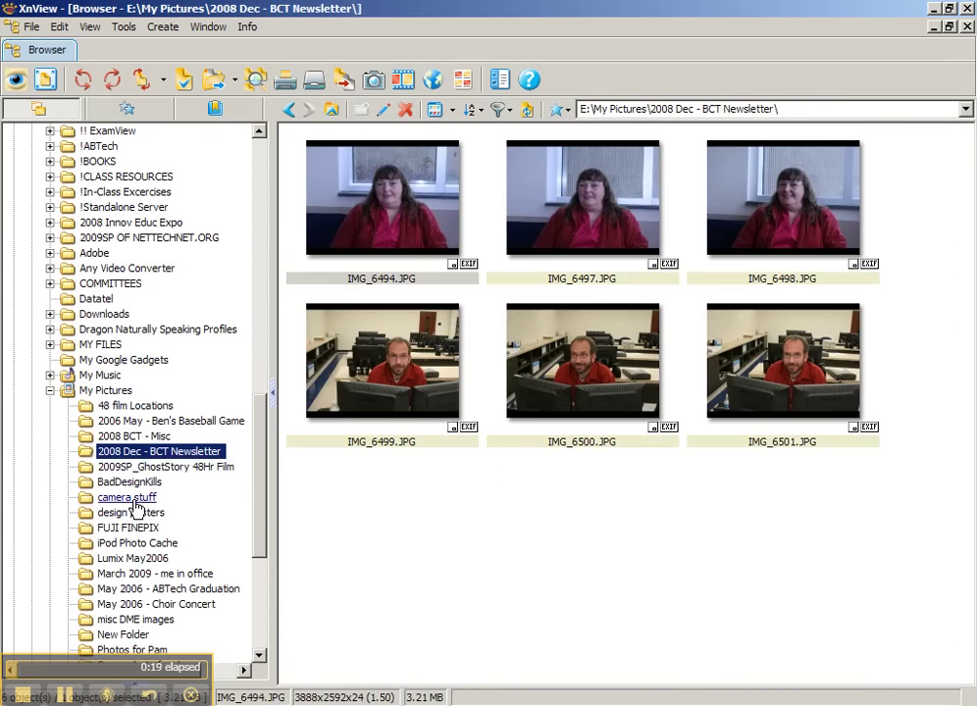
left_click(129, 482)
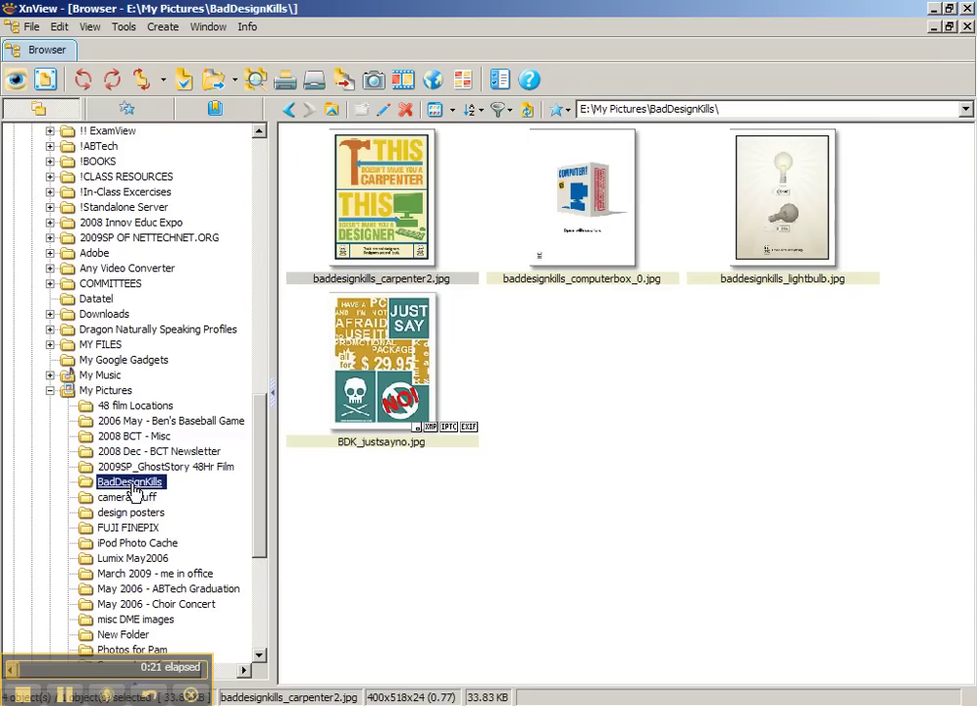
left_click(131, 512)
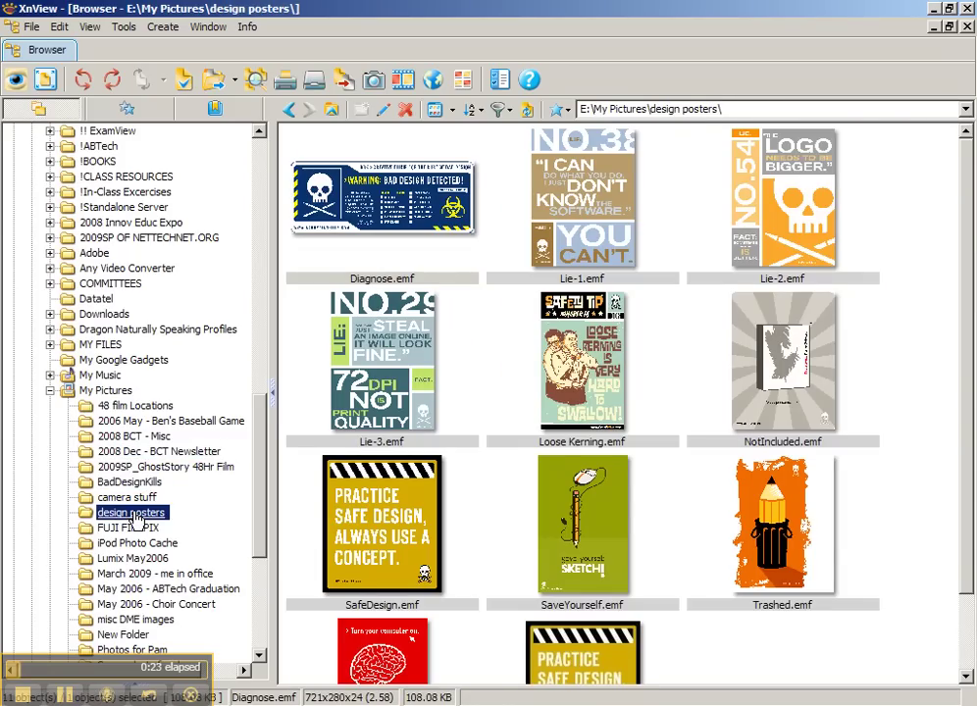
left_click(133, 406)
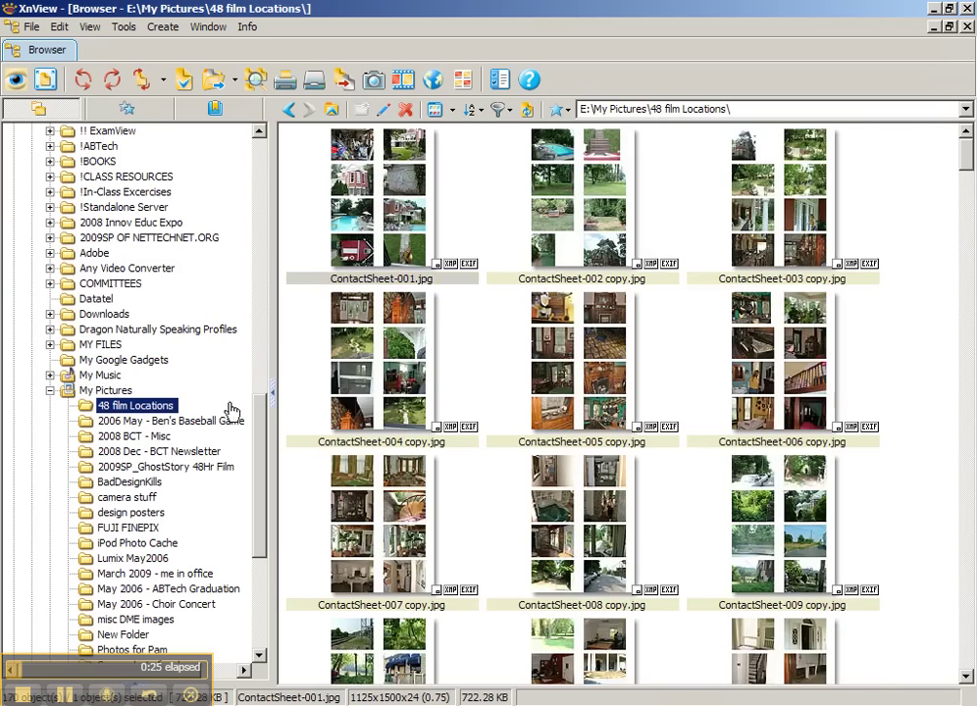
left_click_drag(971, 162, 932, 393)
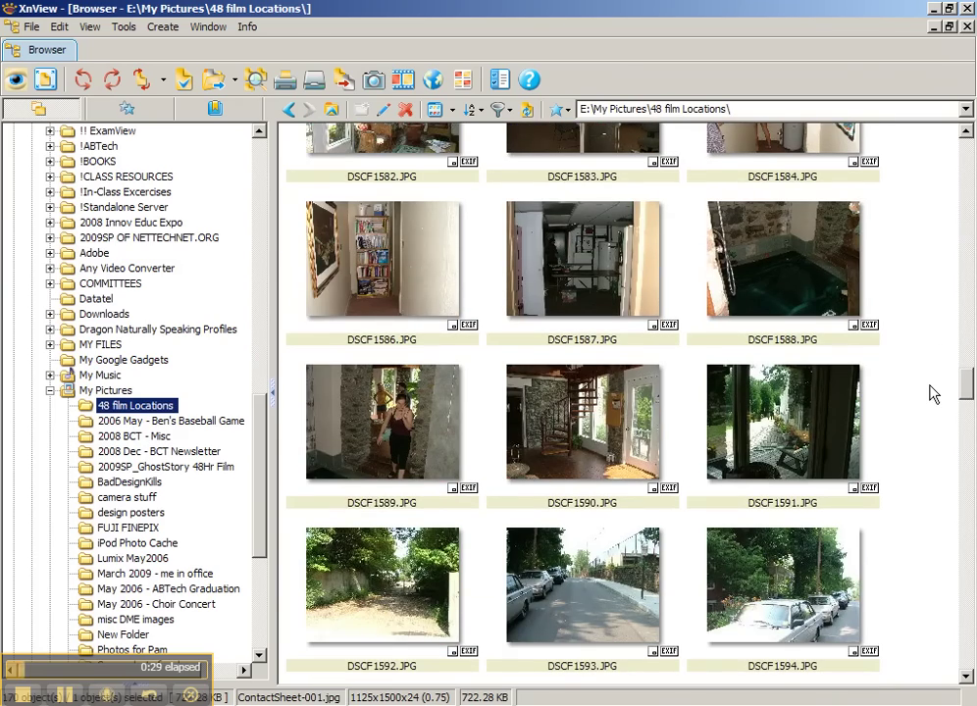
Step: View DSCF1590.JPG at full size, flip through the neighbouring photos in the folder, and return to the thumbnails
double_click(583, 422)
scroll(627, 419, "down", 4)
scroll(627, 418, "down", 4)
scroll(627, 418, "up", 6)
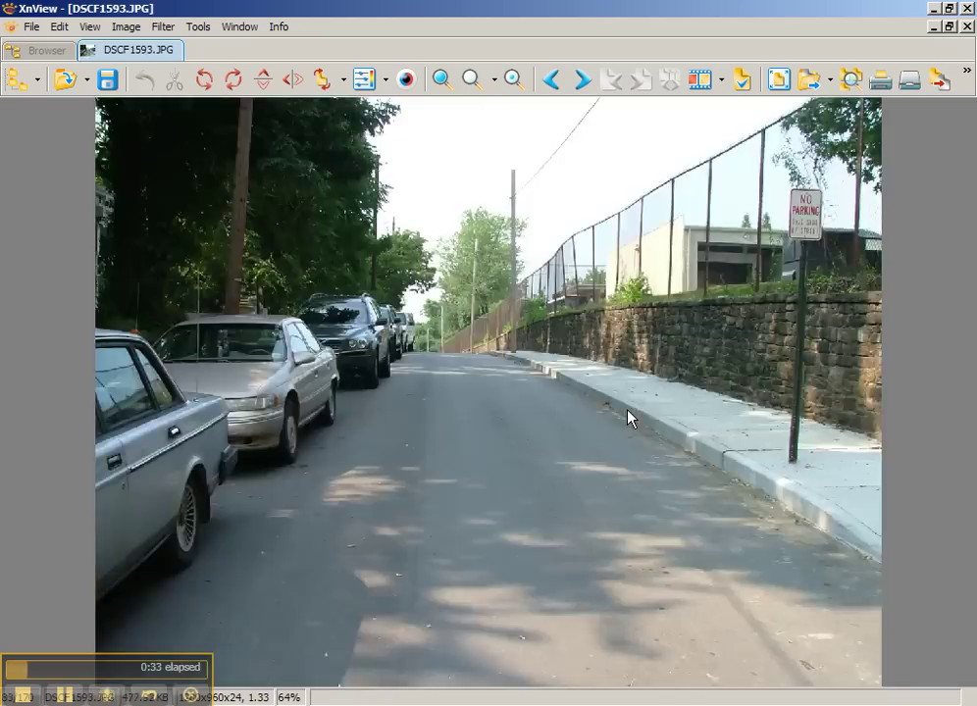
scroll(628, 418, "down", 15)
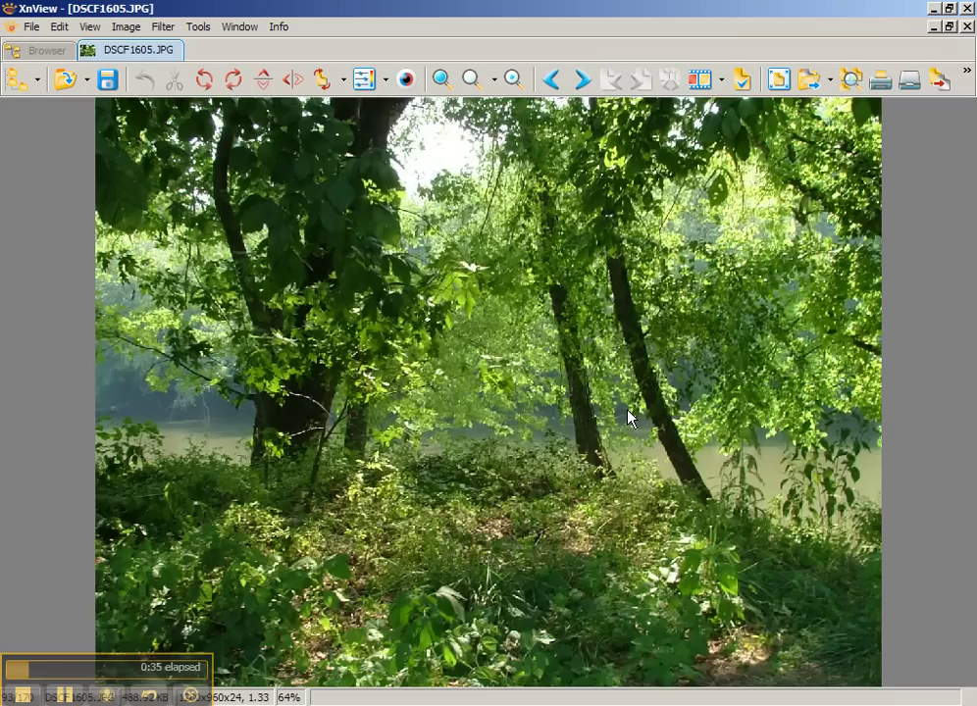
key("Escape")
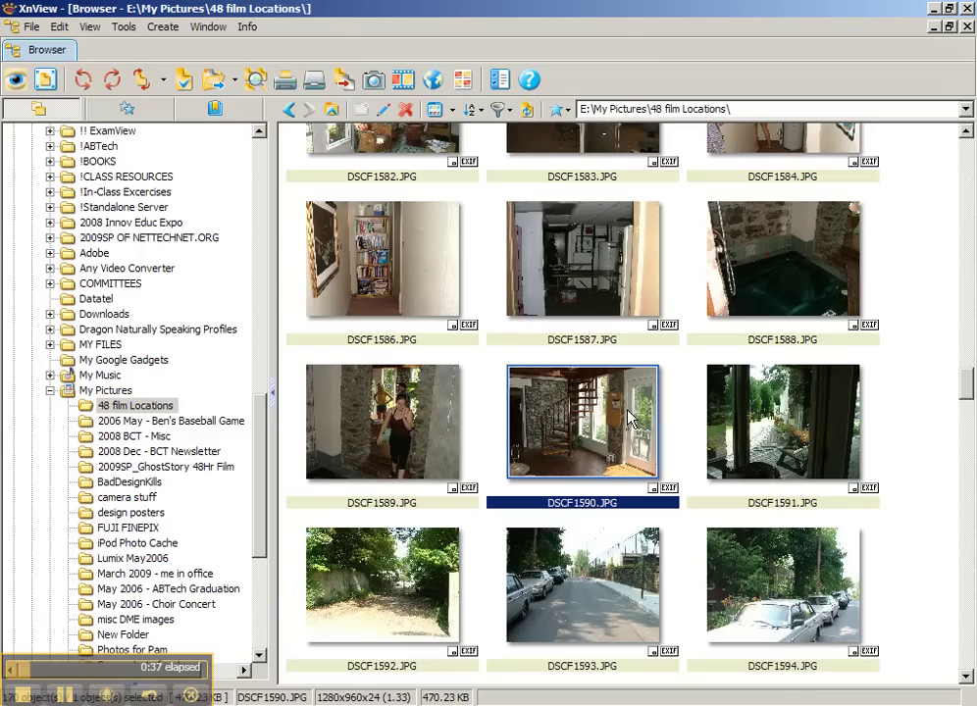
Step: View DSCF1590.JPG at full size once more, and select DSCF1591.JPG among the thumbnails
double_click(628, 419)
key("Escape")
left_click_drag(894, 458, 559, 239)
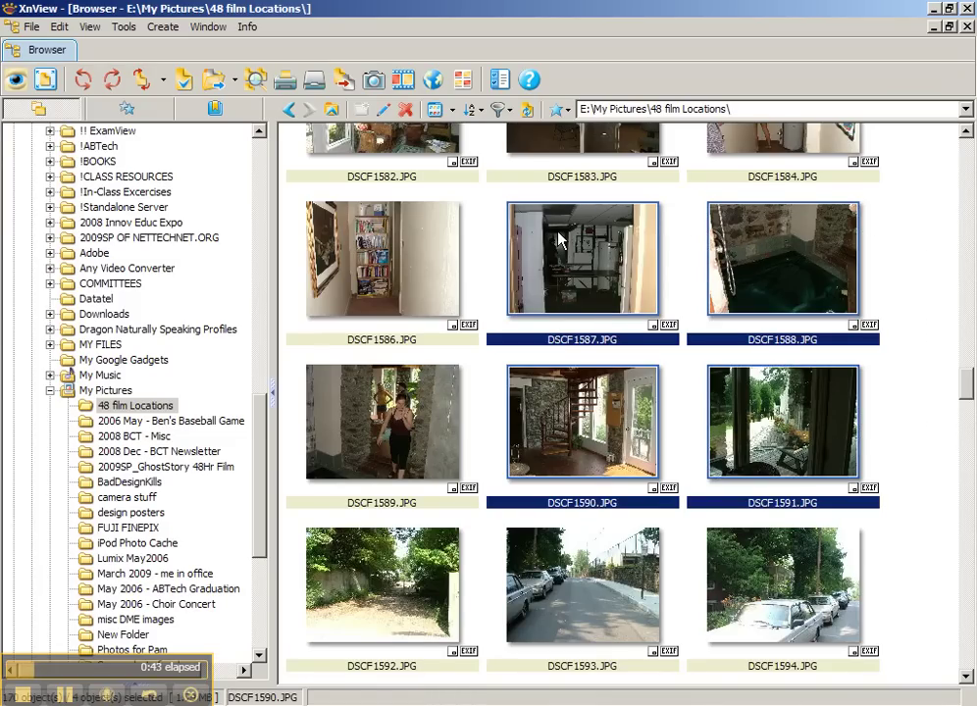
left_click(816, 407)
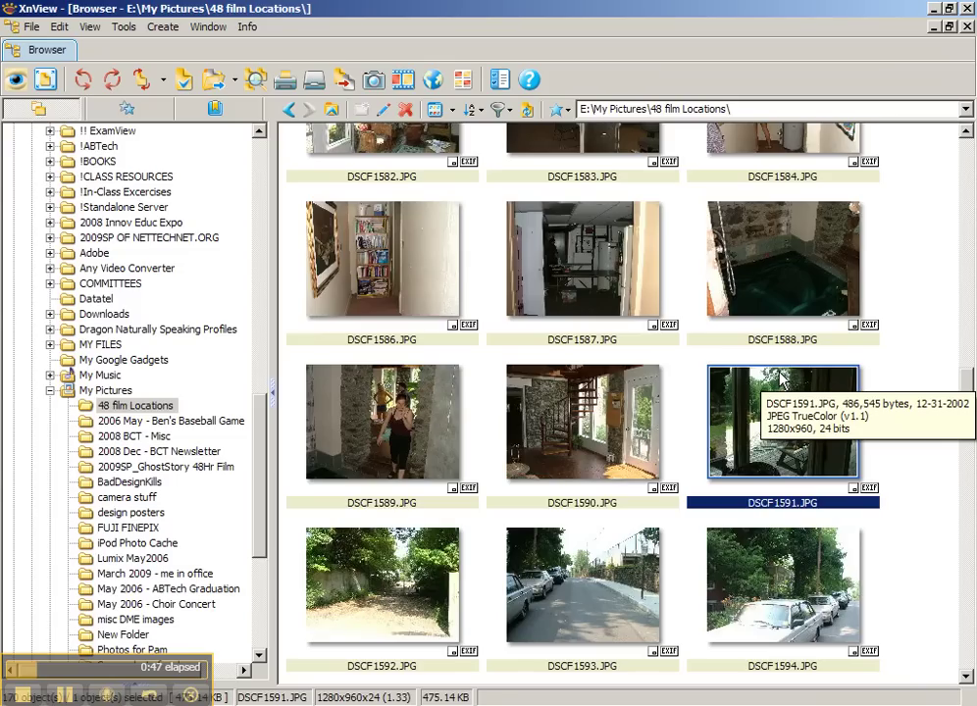
Step: In the program's keyboard and mouse options, set the mouse wheel action to Previous/Next file
left_click(123, 27)
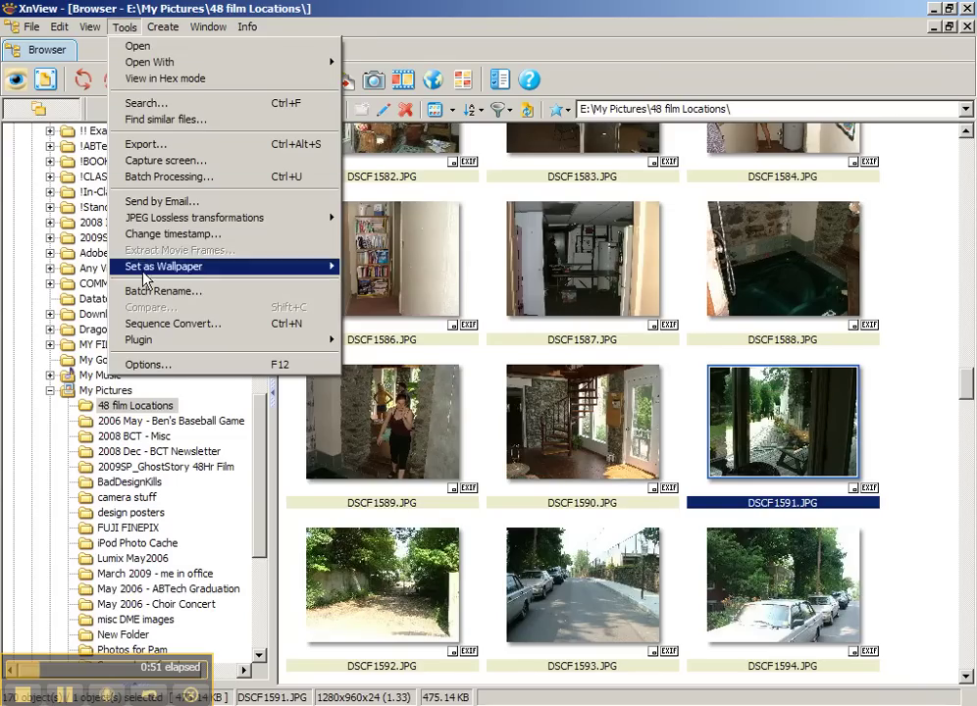
left_click(135, 364)
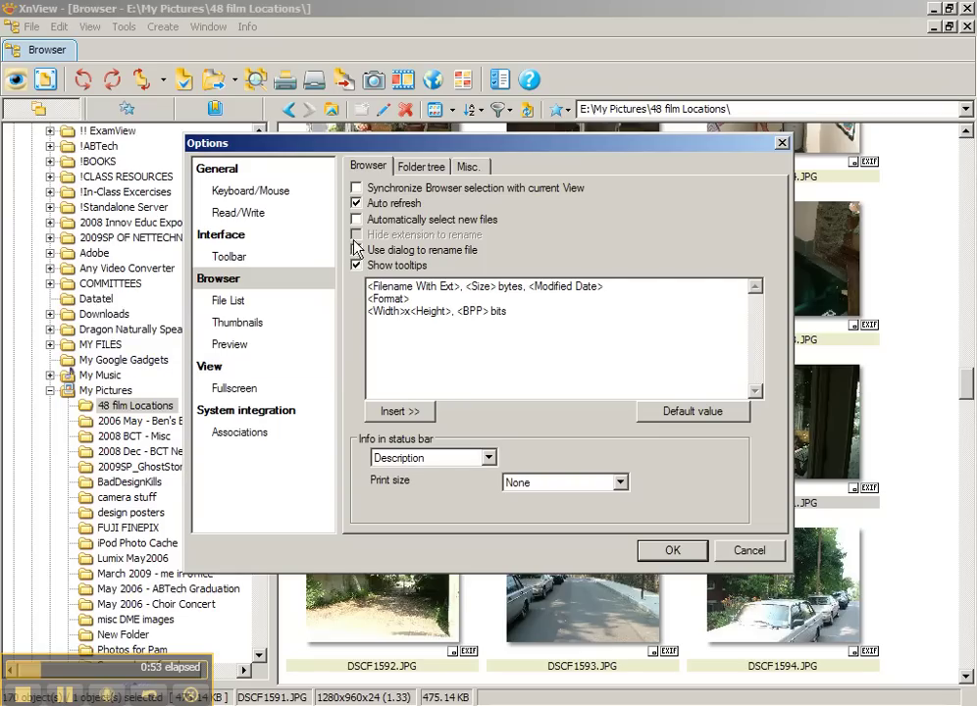
left_click(240, 172)
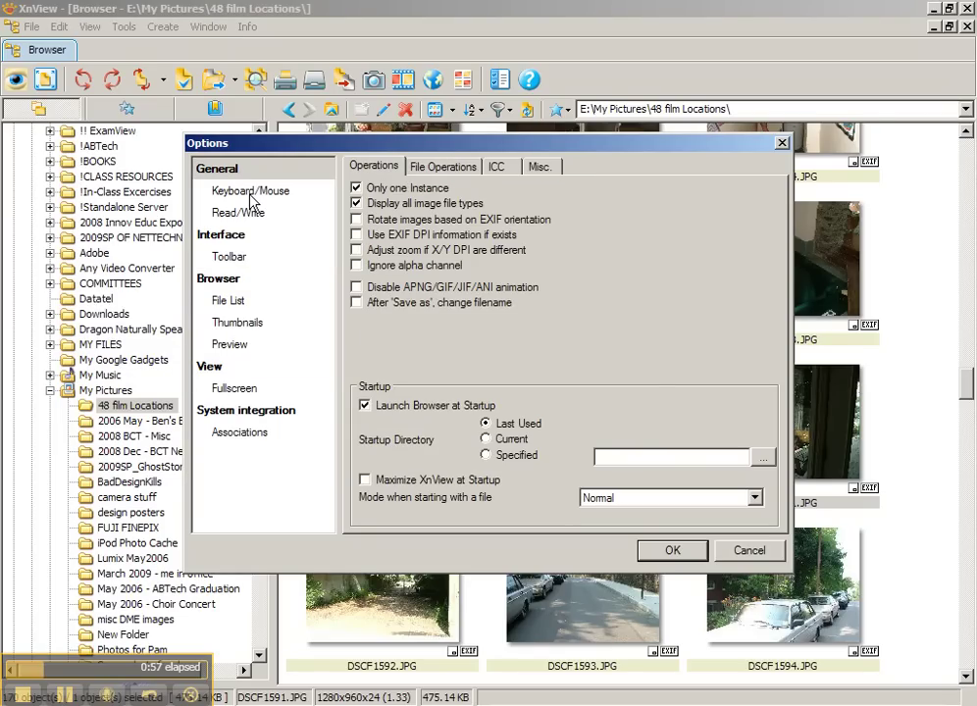
left_click(250, 193)
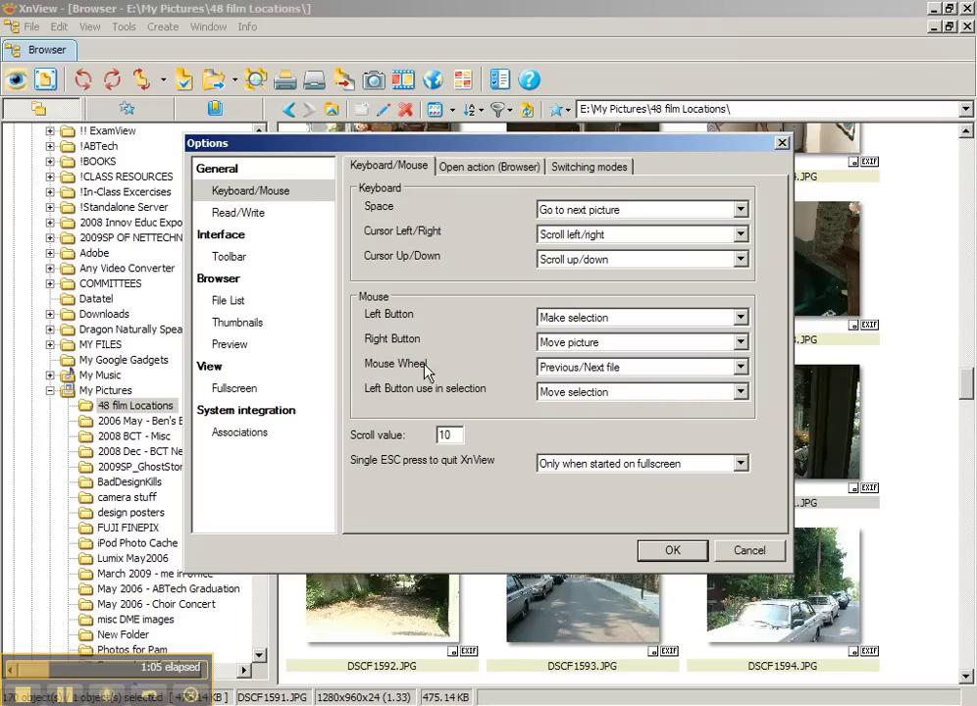
left_click(571, 369)
left_click(579, 369)
left_click(575, 366)
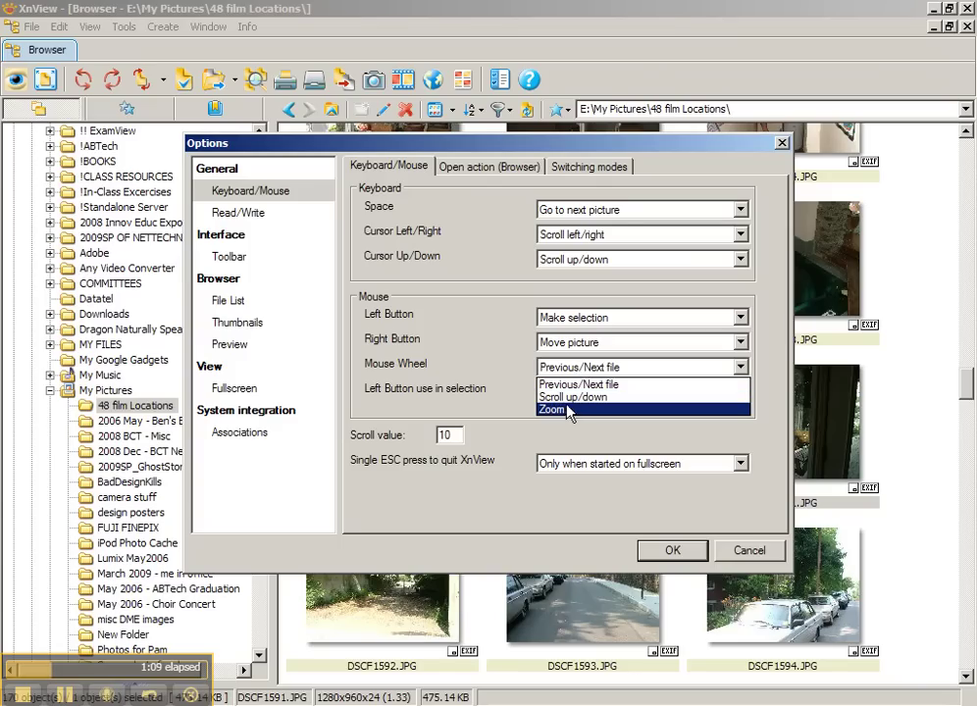
left_click(577, 386)
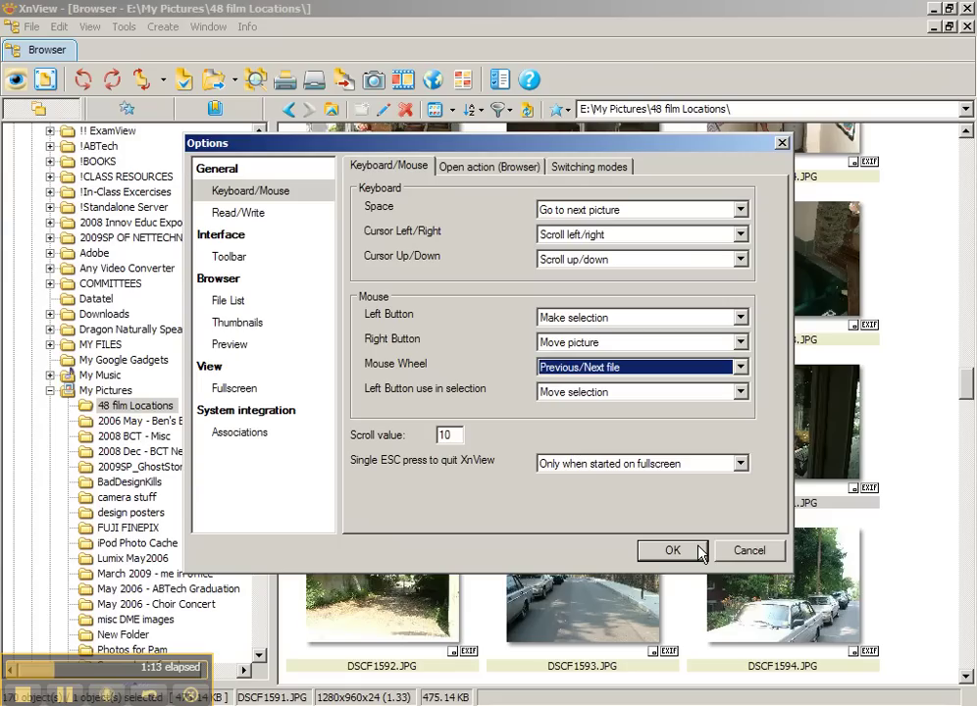
Step: In the read/write options, limit the preferred saving formats to the most used ones
left_click(238, 213)
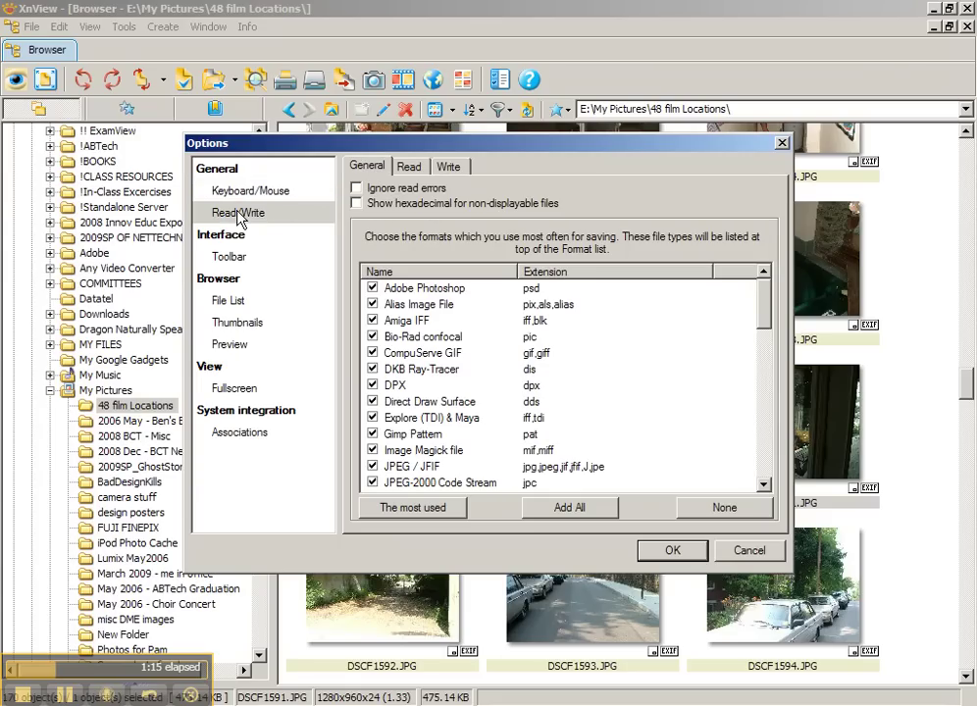
left_click_drag(763, 320, 764, 461)
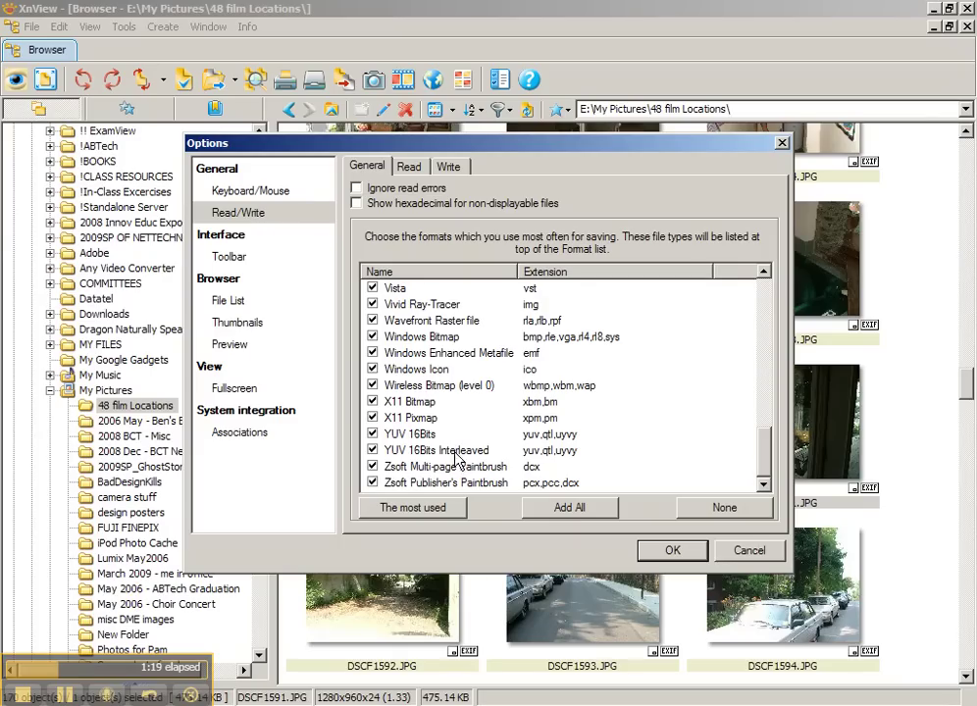
left_click(373, 483)
left_click(373, 467)
left_click(373, 450)
left_click(373, 434)
left_click(373, 418)
left_click(373, 401)
left_click(373, 386)
left_click(373, 369)
left_click(434, 509)
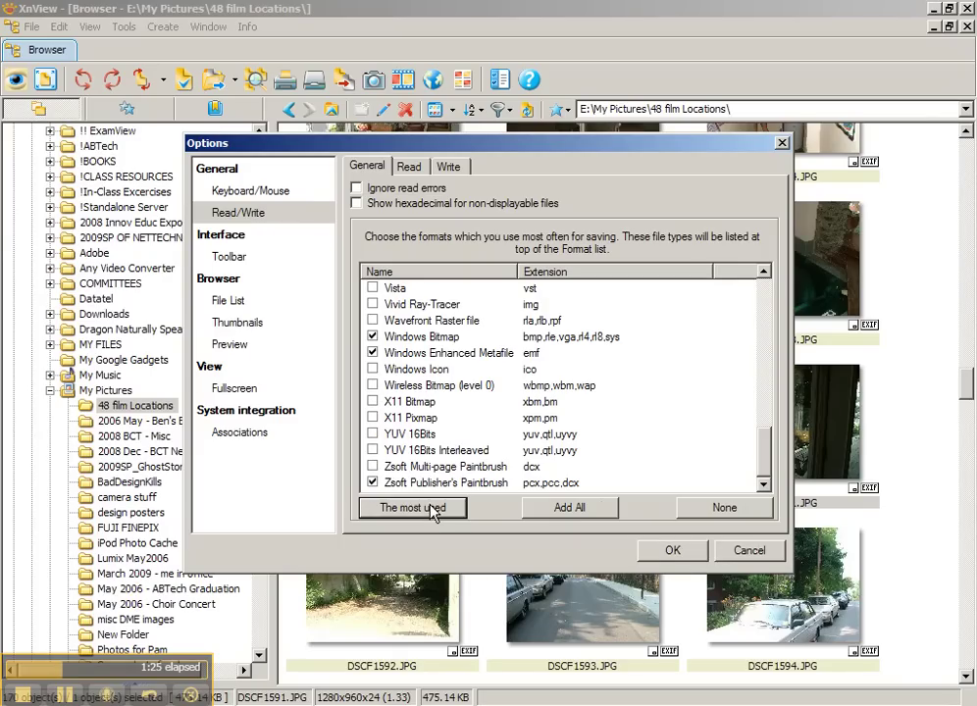
left_click_drag(768, 458, 763, 296)
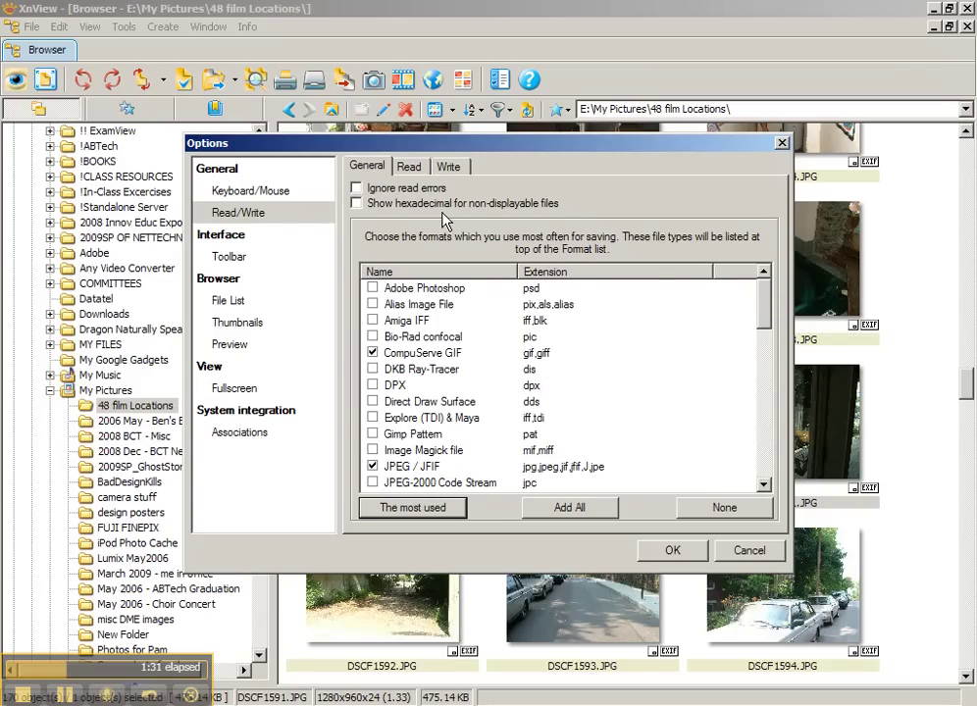
Step: Examine the reading parameters of the image formats, from Windows BMP and Camera RAW through PNG and PDD to RAW
left_click(410, 166)
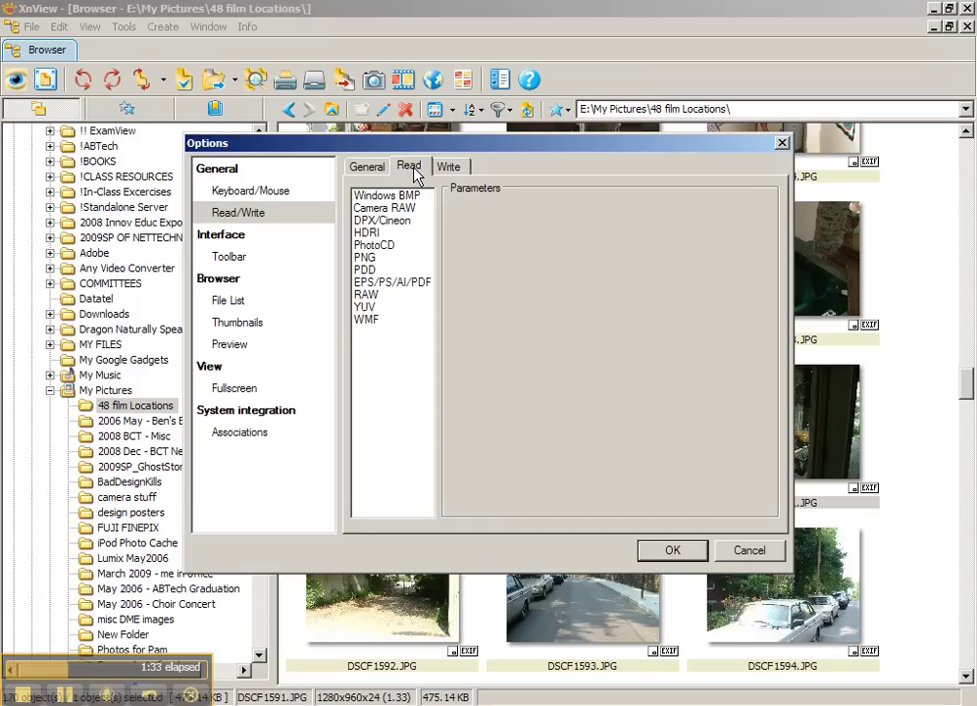
left_click(377, 196)
left_click(376, 207)
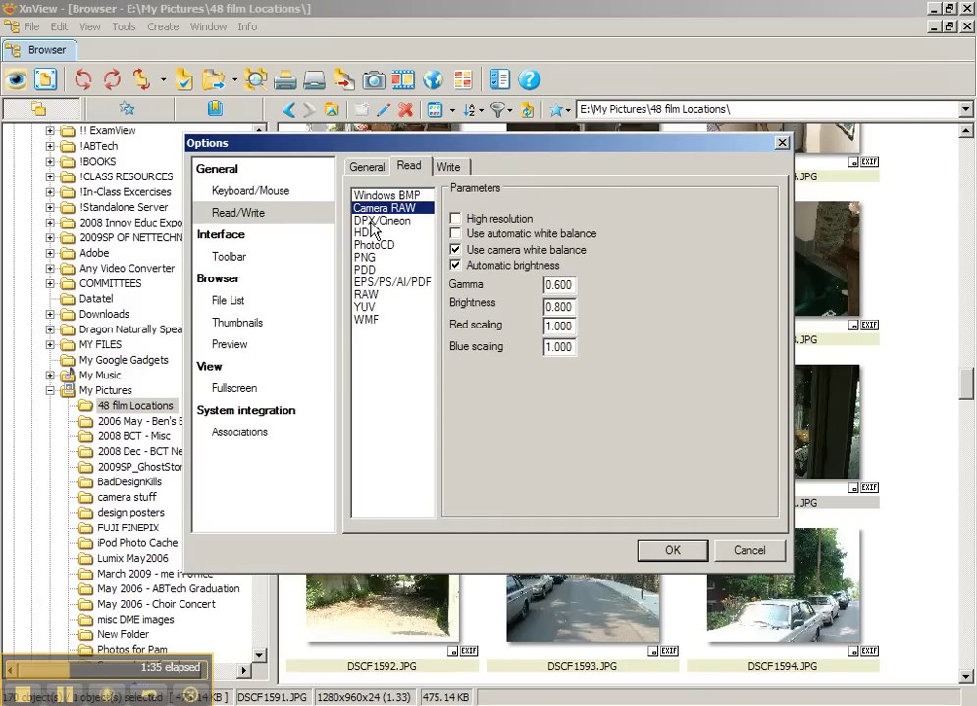
left_click(374, 222)
left_click(368, 233)
left_click(370, 245)
left_click(366, 257)
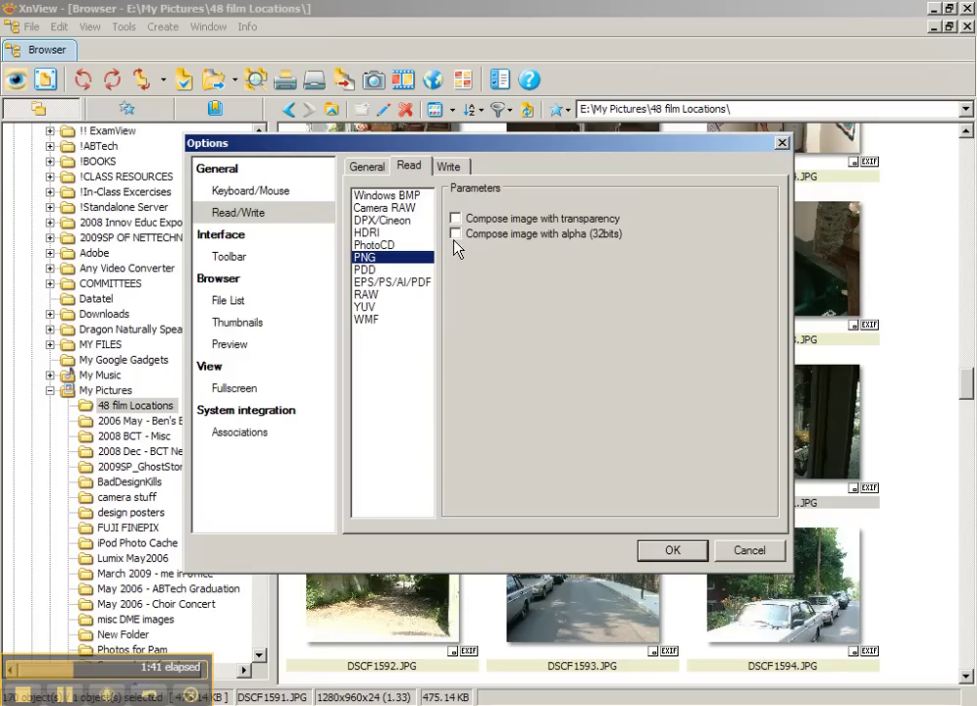
left_click(365, 269)
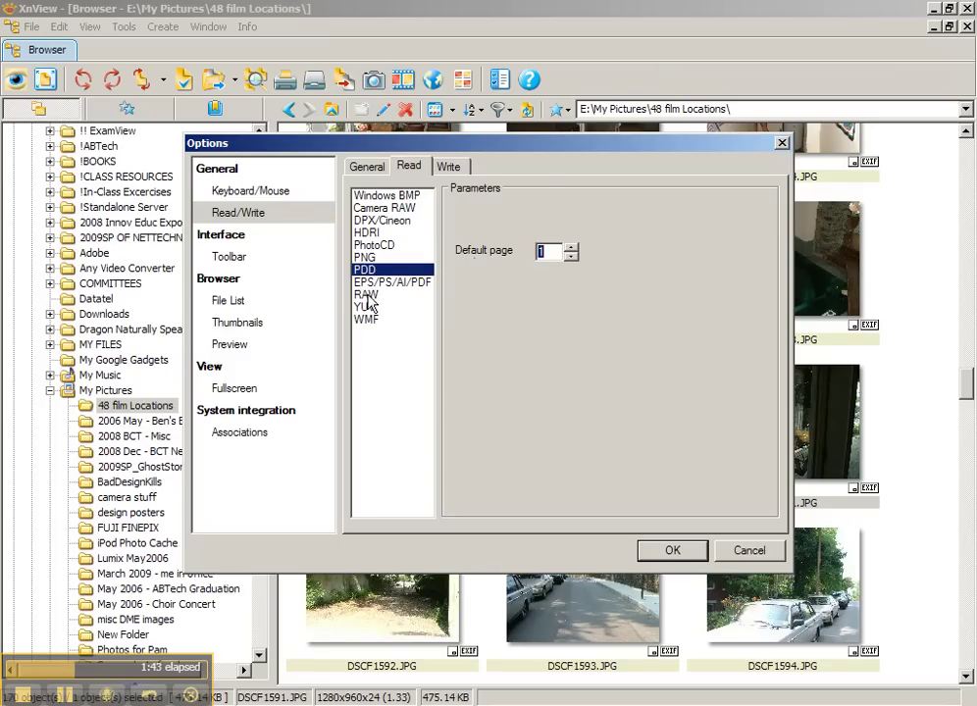
left_click(366, 295)
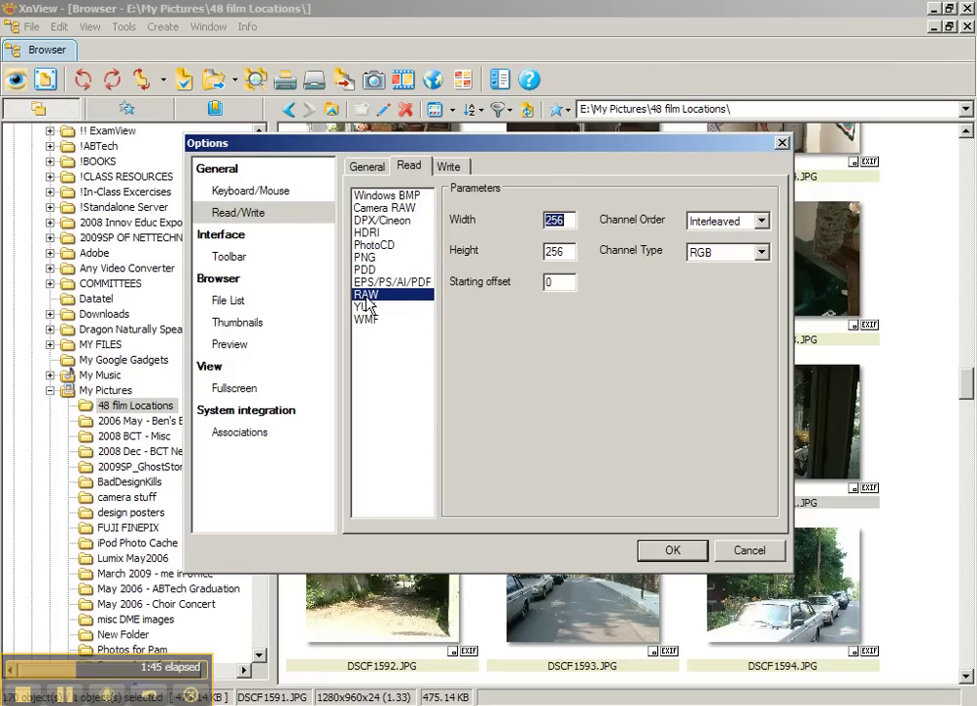
Step: In the JPEG writing parameters, choose the DCT method Float (best but slowest) and the subsampling factor 2x1,1x1,1x1 (4:2:2)
left_click(451, 168)
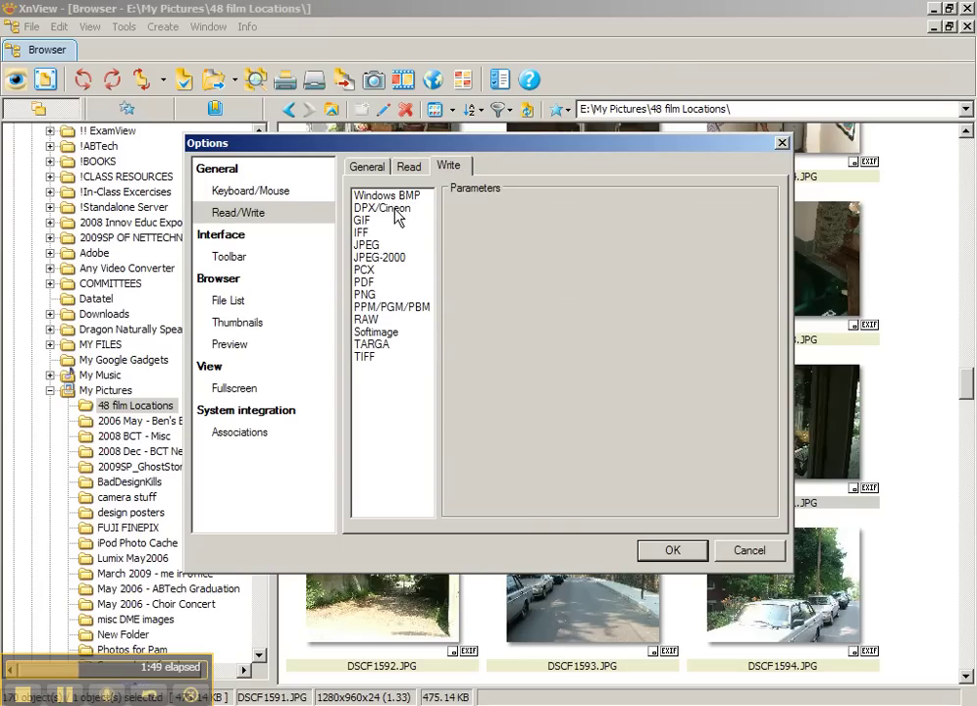
left_click(361, 280)
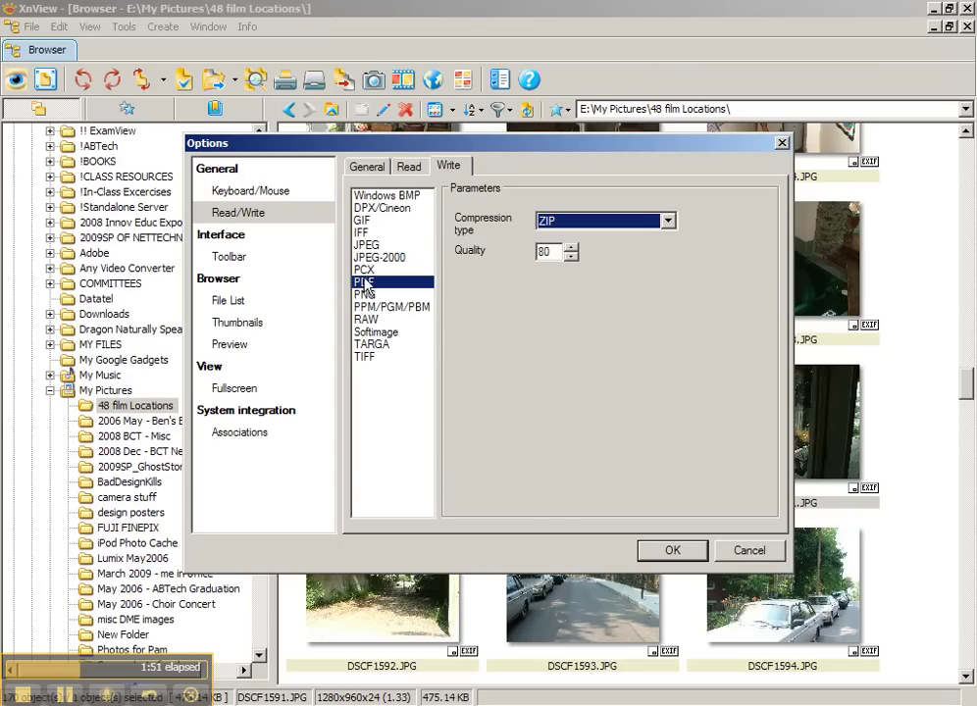
left_click(365, 246)
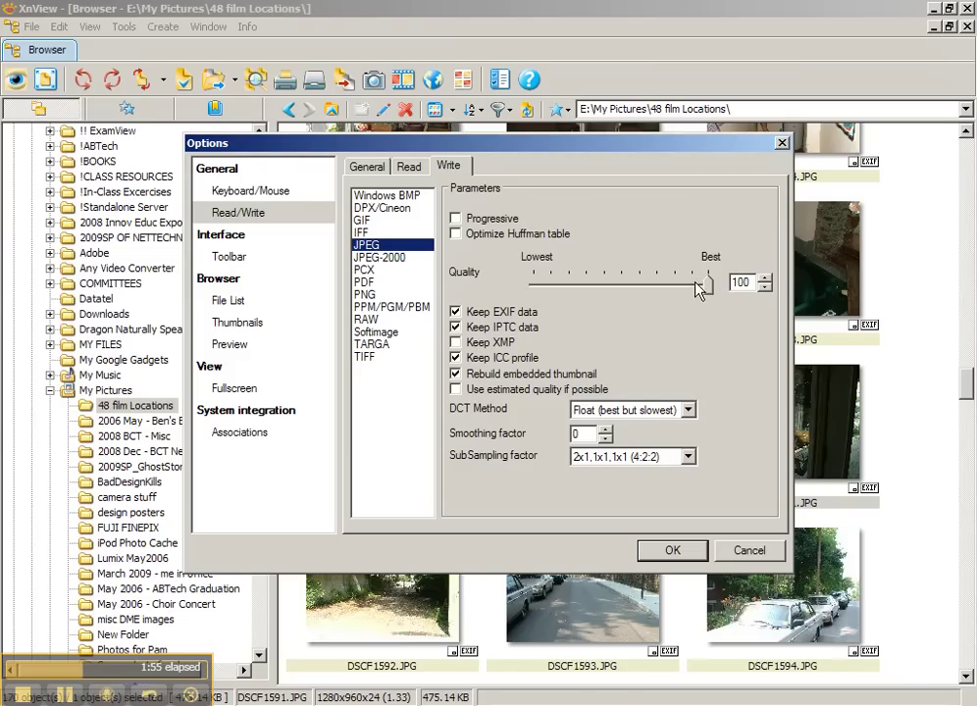
left_click(687, 410)
left_click(674, 410)
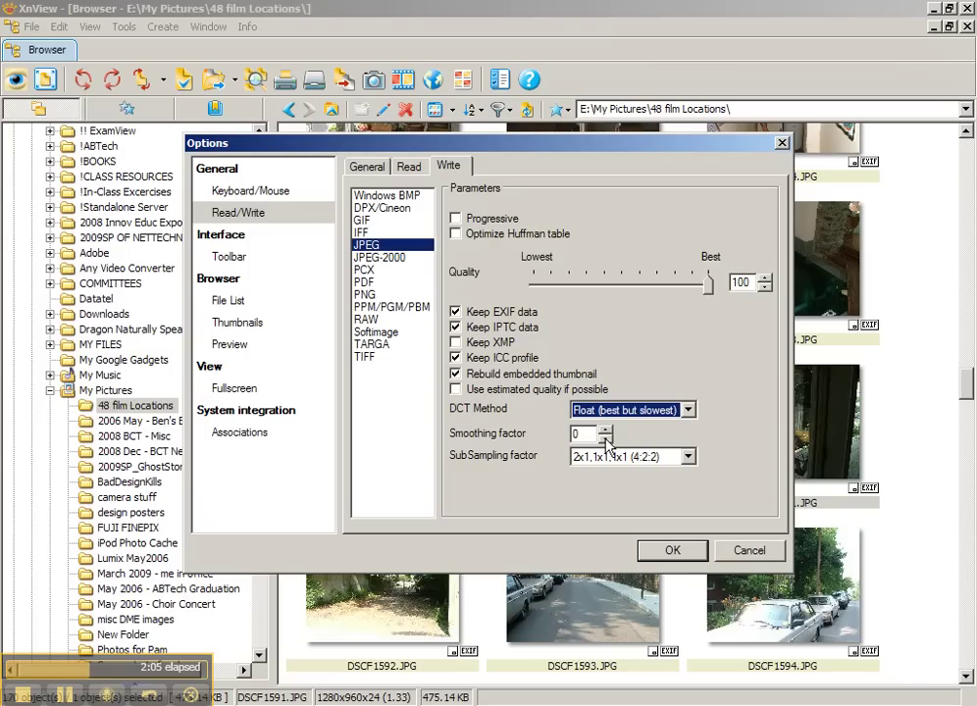
left_click(688, 457)
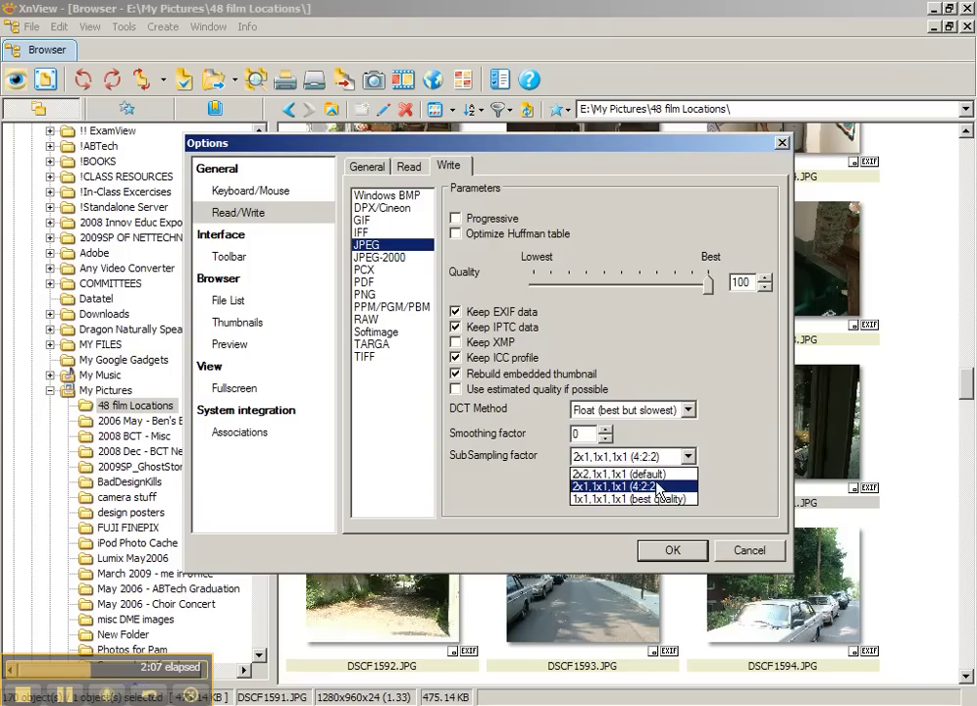
left_click(649, 487)
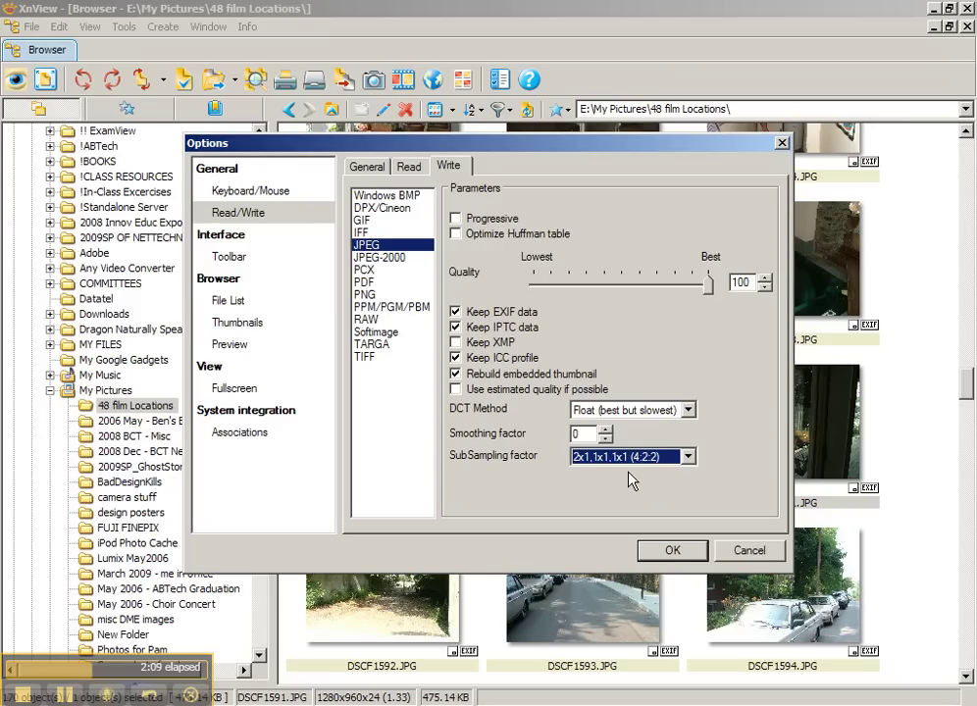
Step: Examine the writing parameters of the JPEG-2000, PCX, PDF and PNG formats
left_click(382, 256)
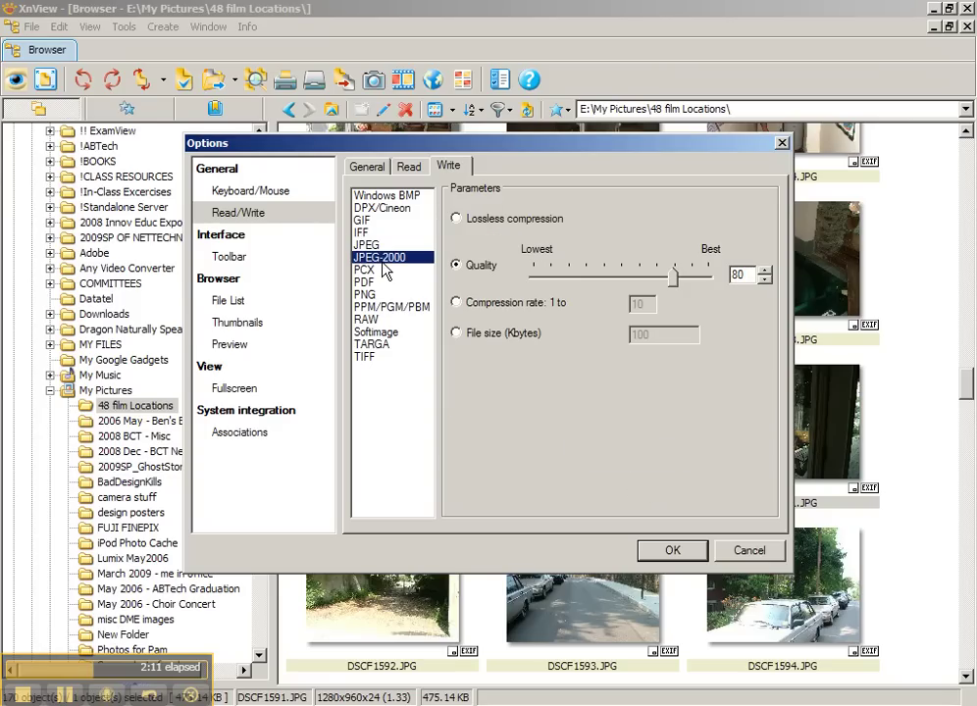
left_click(378, 270)
left_click(369, 282)
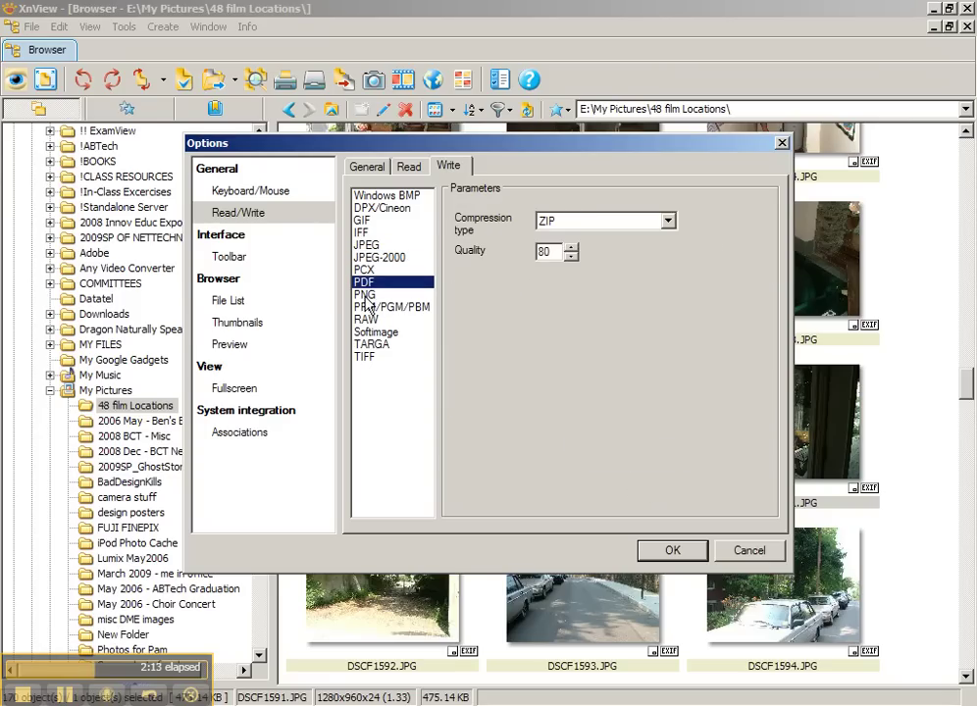
left_click(368, 297)
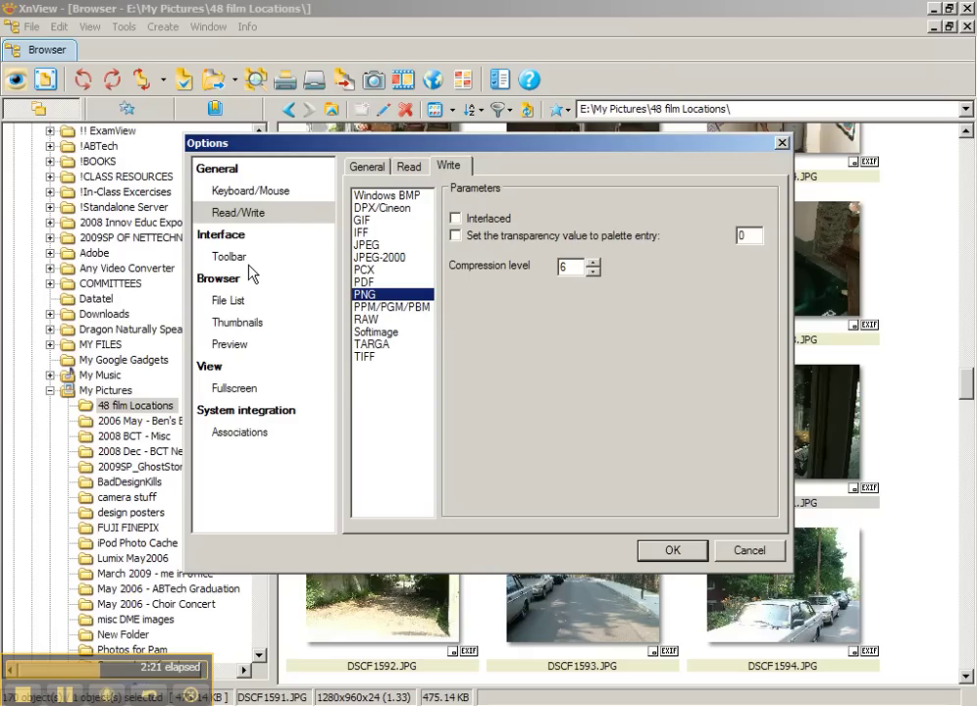
Step: In the View options, enable No multiple view for same file, and turn off Show information for fullscreen display
left_click(210, 367)
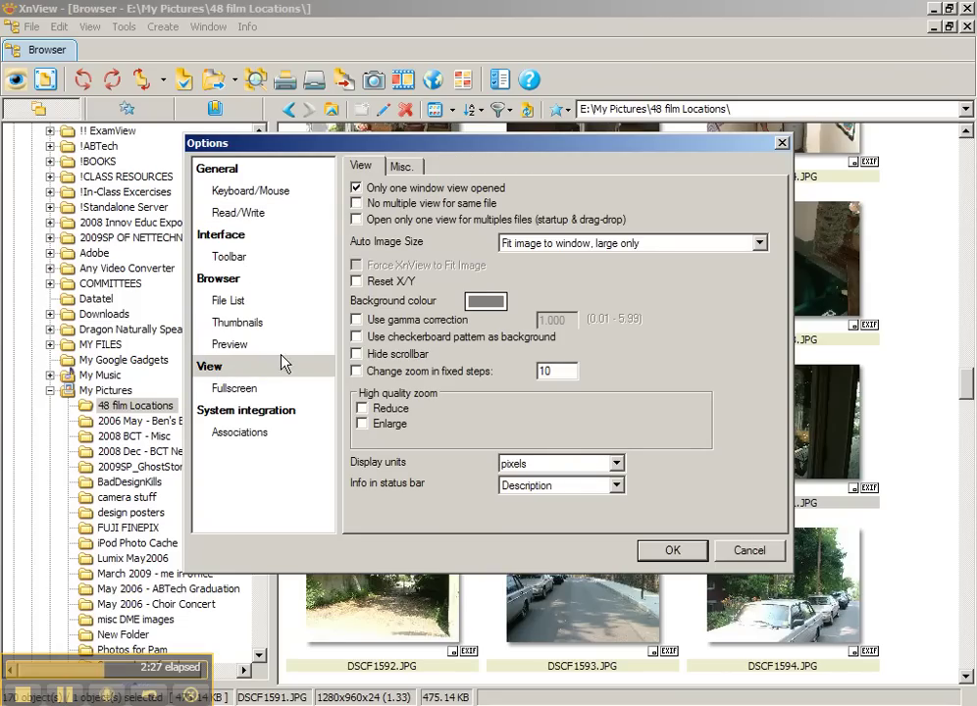
left_click(356, 202)
left_click(402, 168)
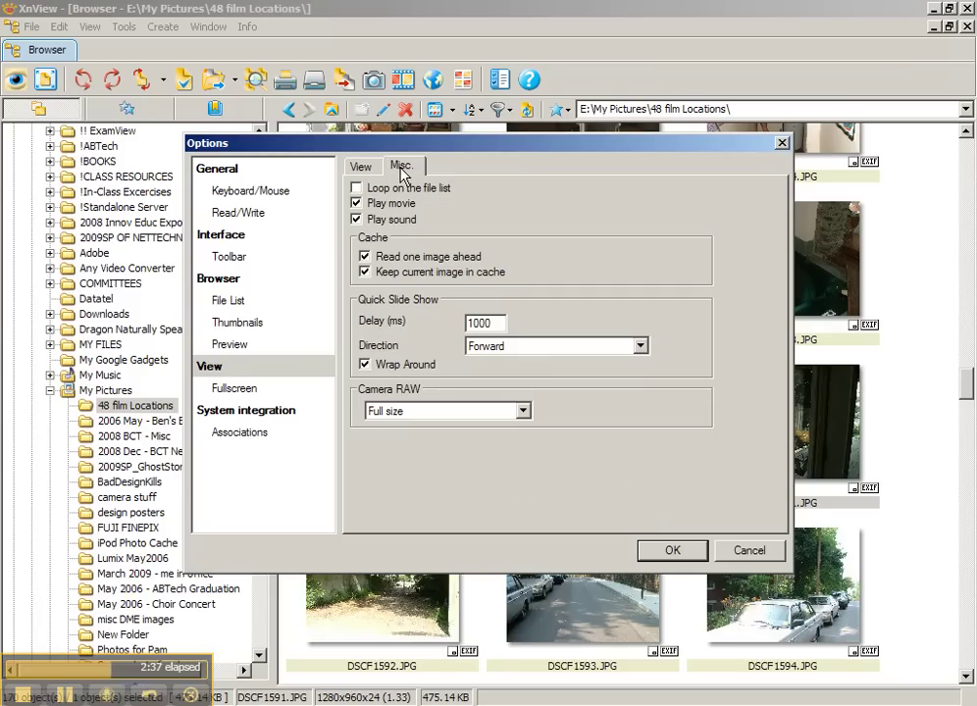
left_click(243, 390)
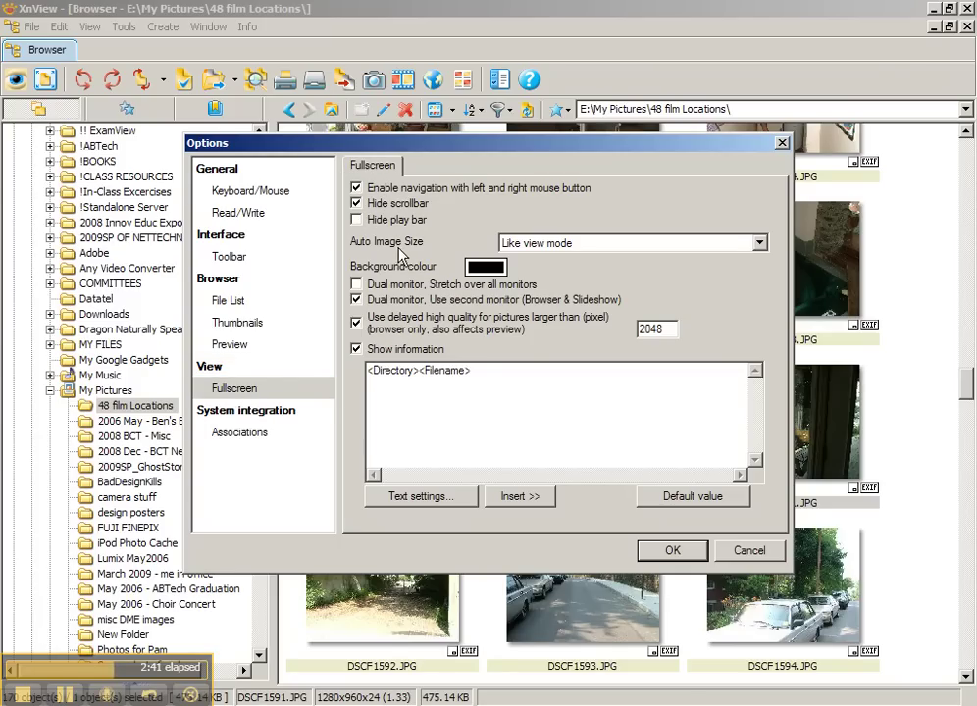
left_click(373, 350)
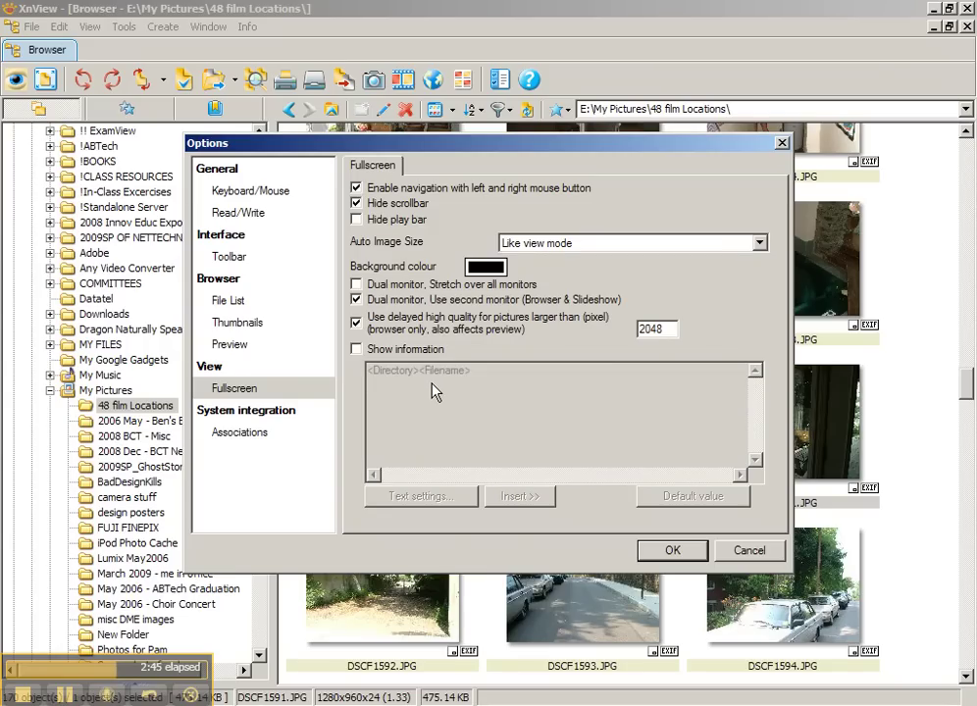
Step: Examine the system integration and Adobe plugin options, and check the Browse with XnView command on a folder in Windows Explorer
left_click(260, 415)
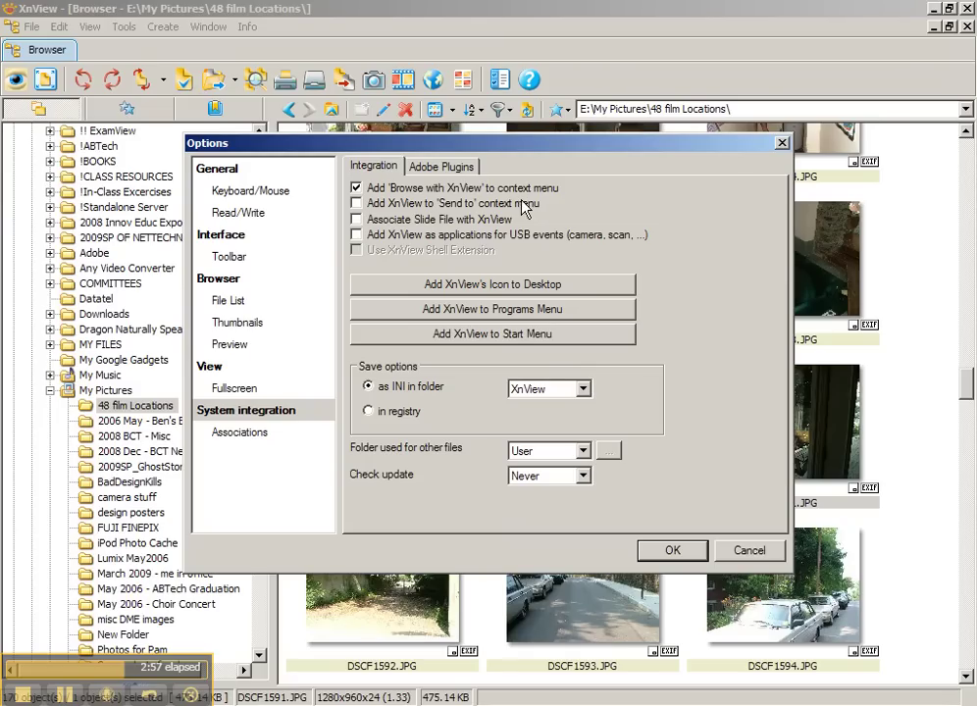
left_click(460, 173)
left_click(373, 166)
left_click(373, 704)
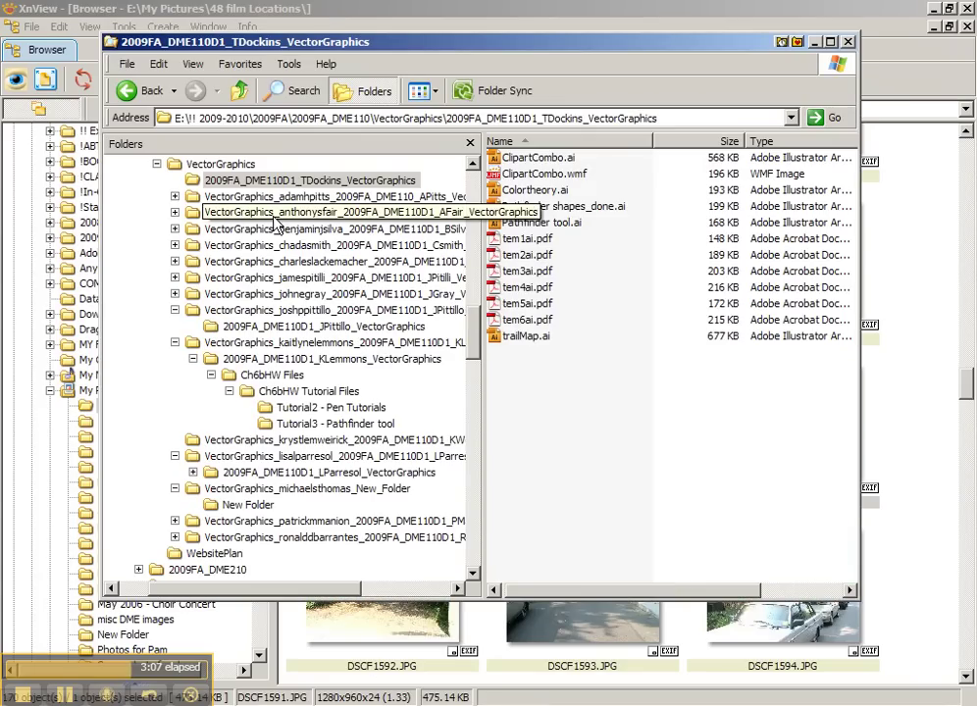
right_click(269, 204)
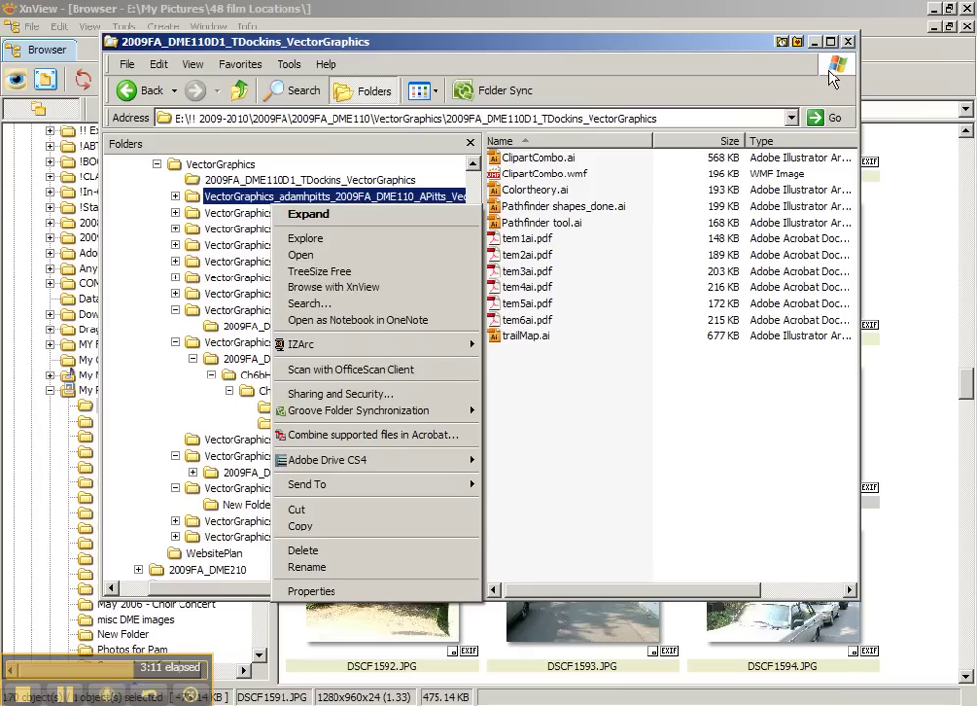
left_click(812, 43)
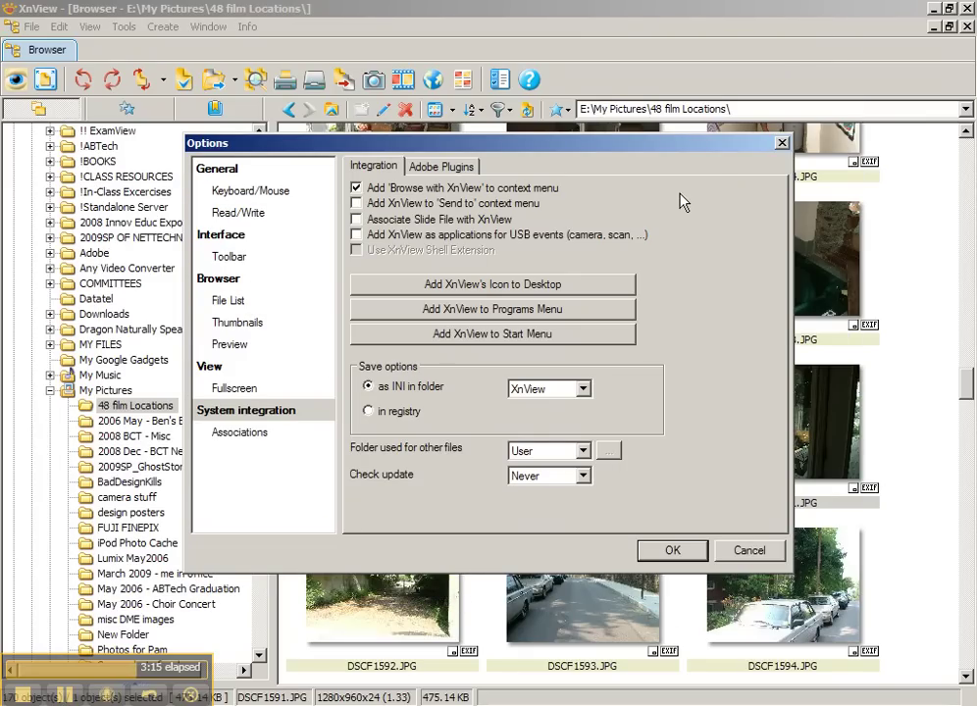
Step: Review the file type associations by name and apply the options
left_click(233, 432)
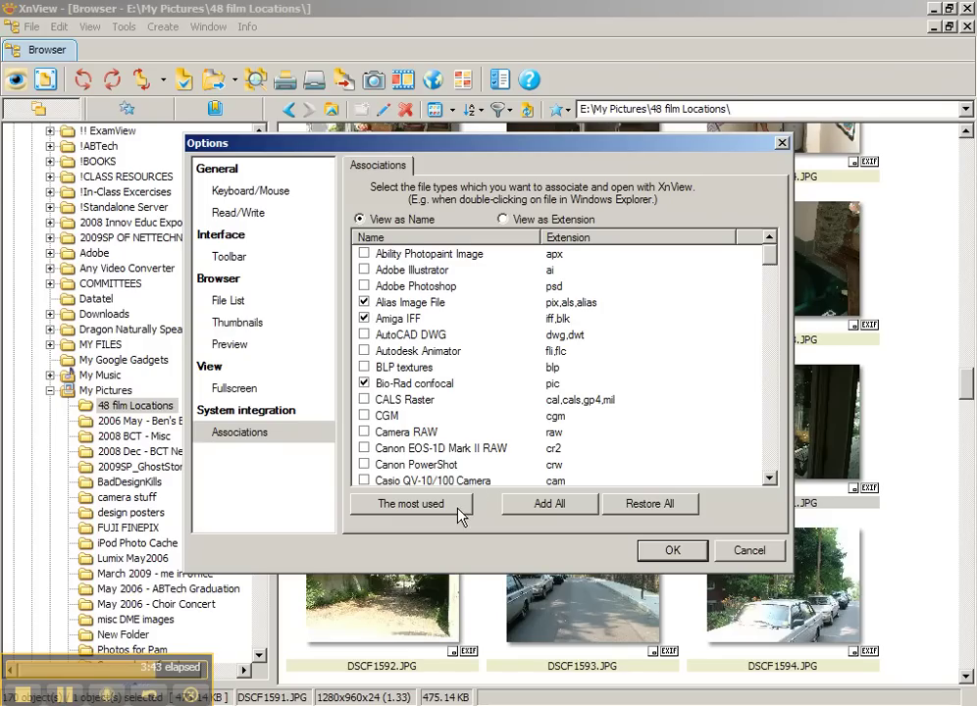
left_click(673, 550)
Step: Select DSCF1586.JPG in the browser and examine the external programs offered for opening it
left_click(433, 284)
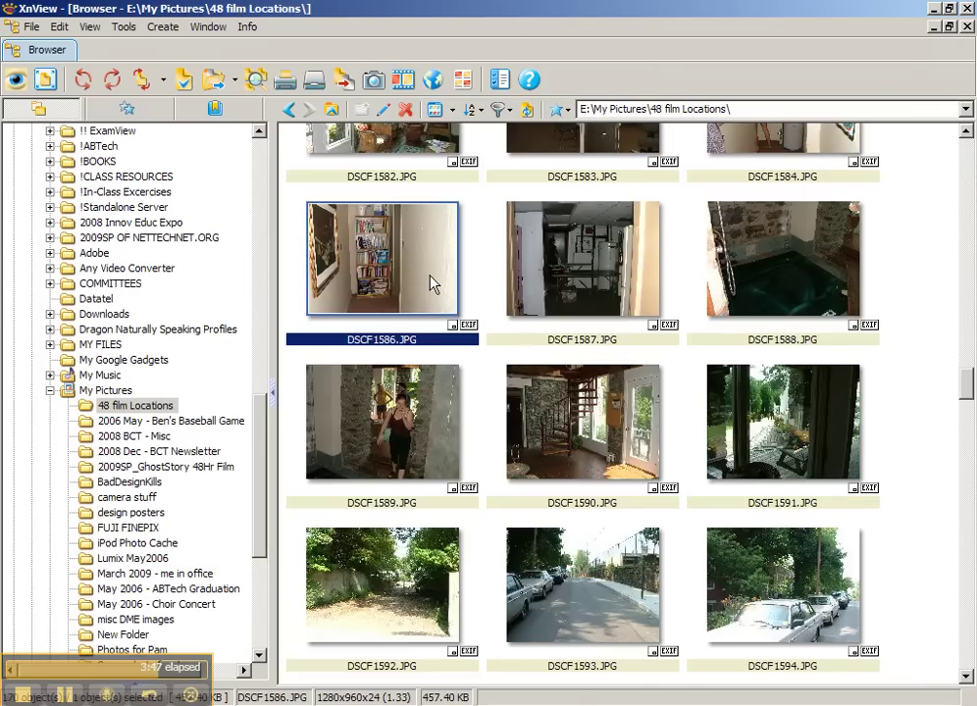
mouse_move(430, 282)
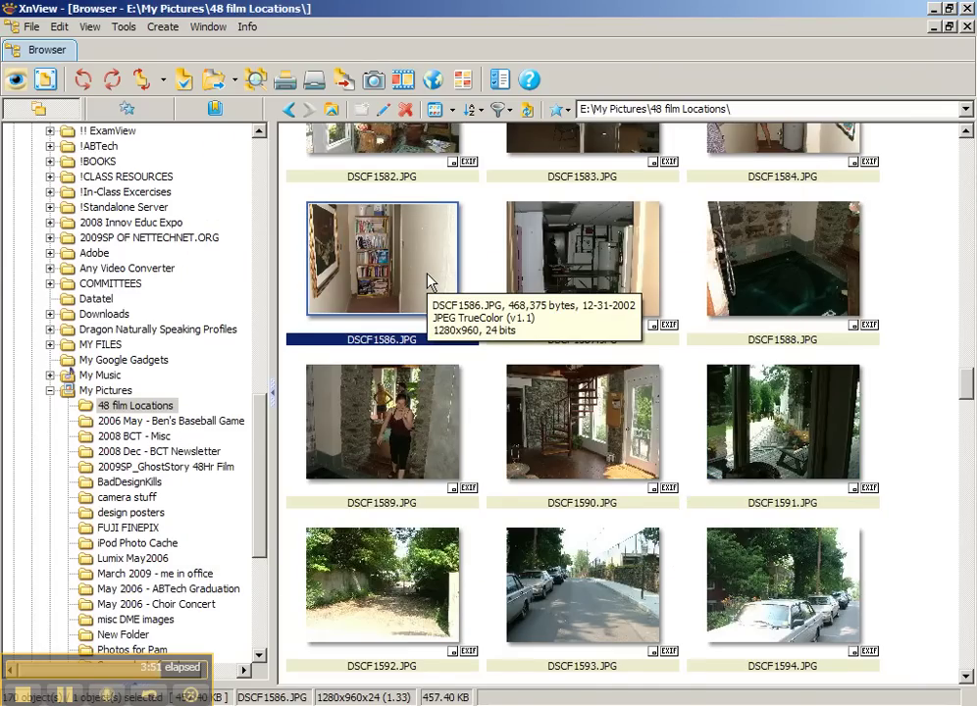
right_click(430, 282)
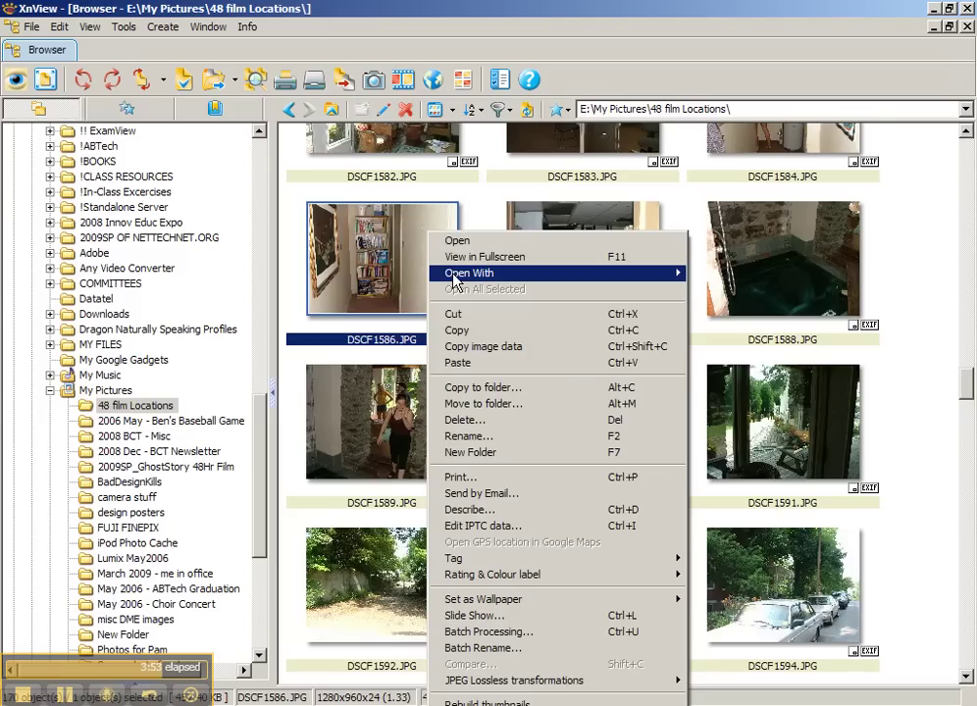
mouse_move(435, 277)
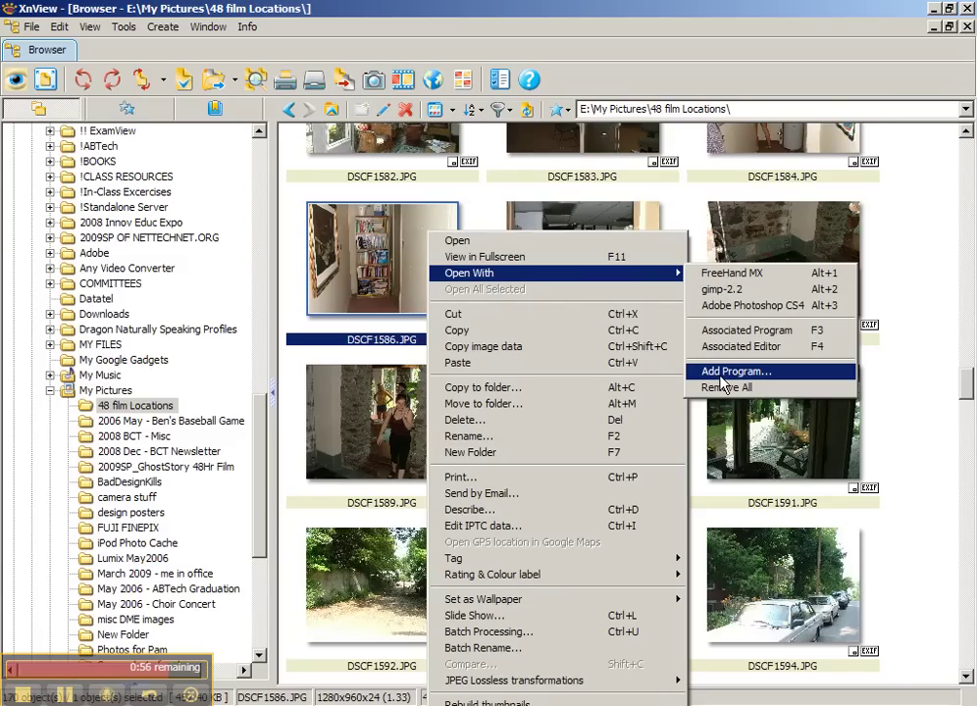
left_click(342, 244)
Step: View DSCF1586.JPG in its own tab, examine its Open With programs there, and return to the browser
double_click(343, 244)
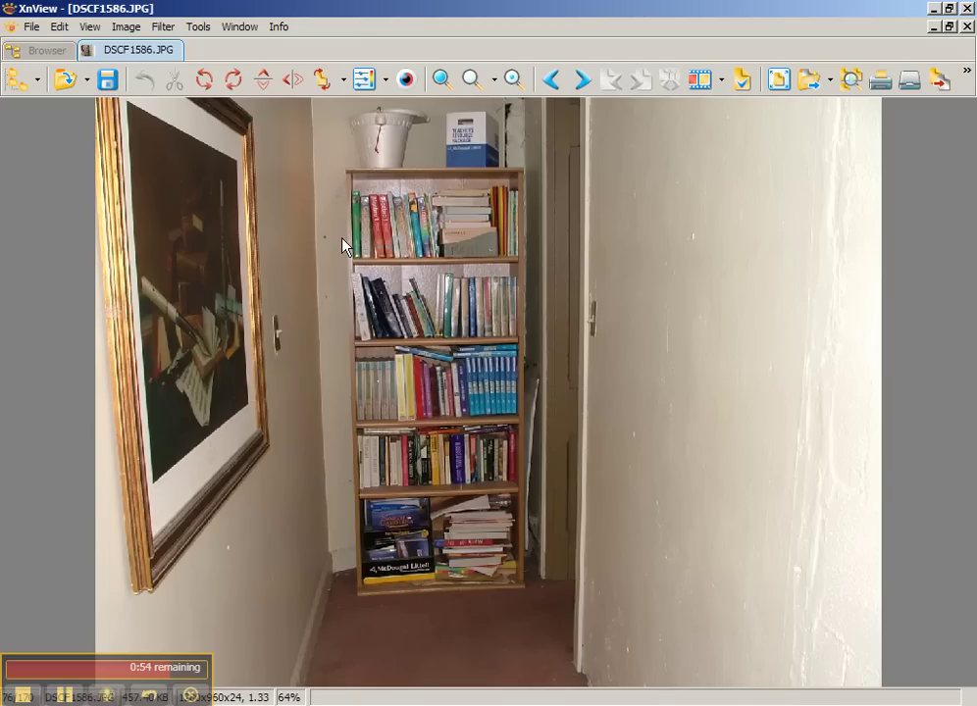
right_click(342, 244)
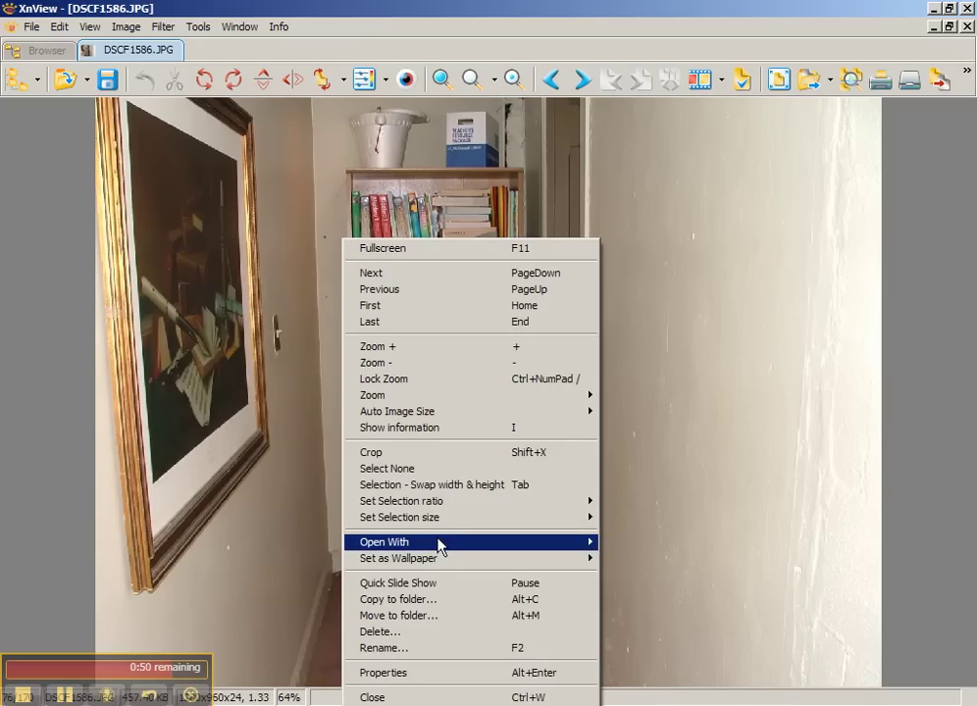
mouse_move(437, 545)
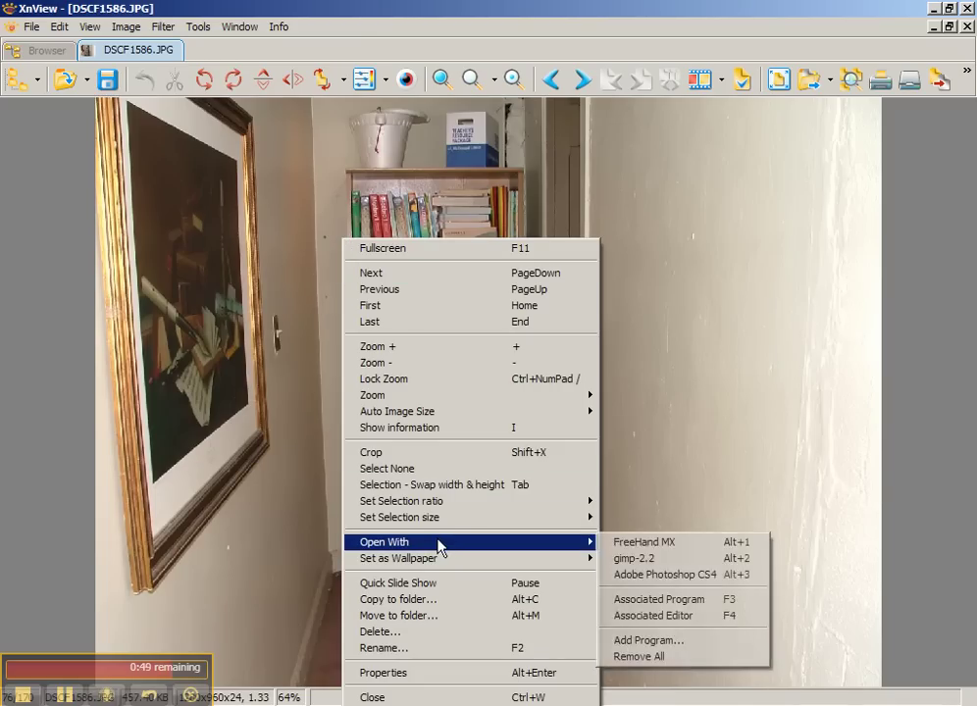
left_click(821, 227)
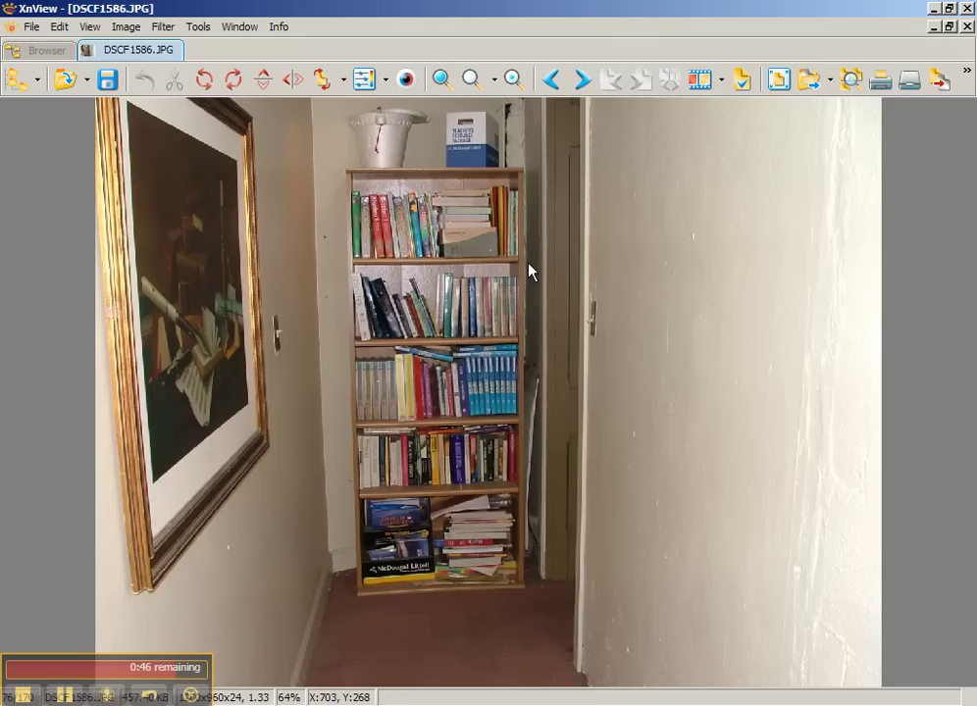
key("Escape")
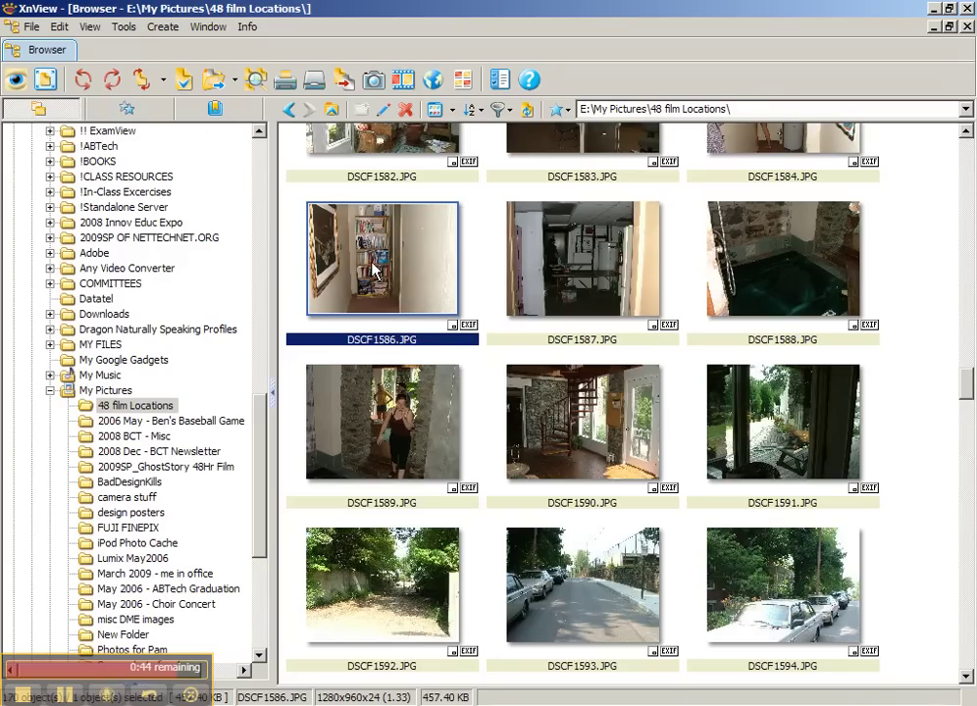
Step: Switch the browser layout to the one with the folder tree beside the thumbnails and the preview below them
mouse_move(374, 270)
left_mouse_down()
mouse_move(433, 290)
mouse_move(386, 265)
left_mouse_up()
left_click(91, 27)
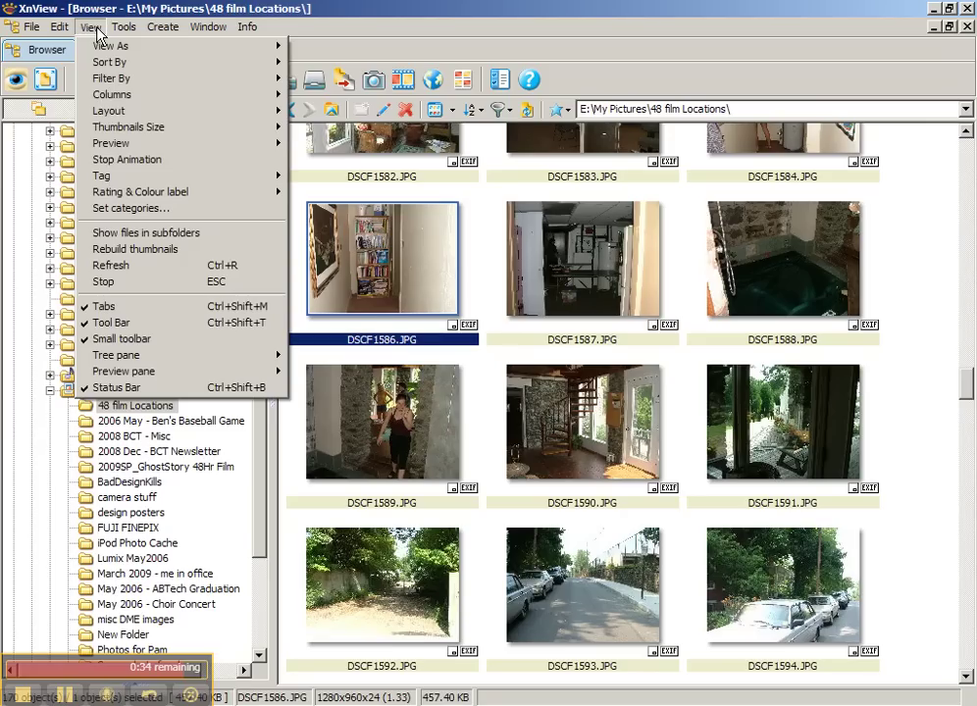
mouse_move(196, 111)
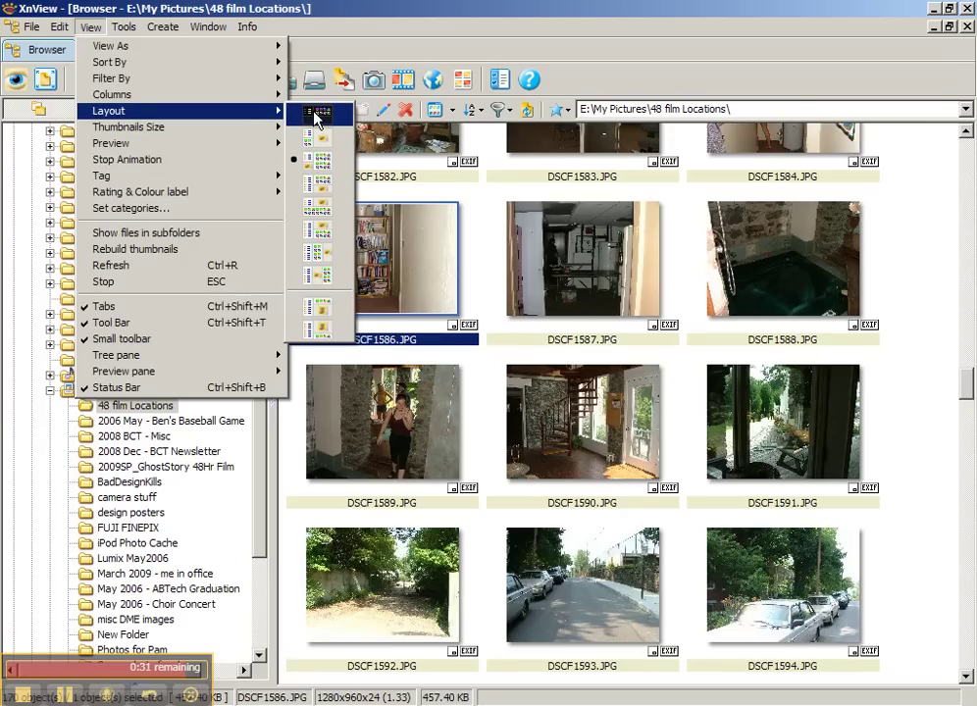
left_click(321, 186)
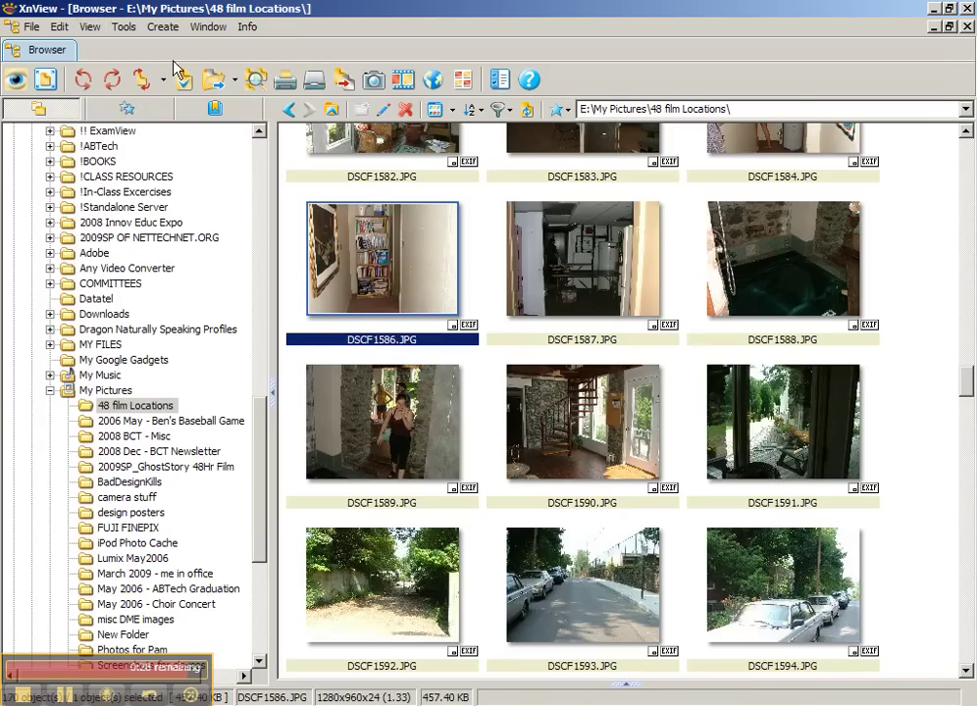
Step: Select DSCF1590.JPG, collapse the folder tree so the thumbnails fill the window, and restore the tree
left_click(123, 28)
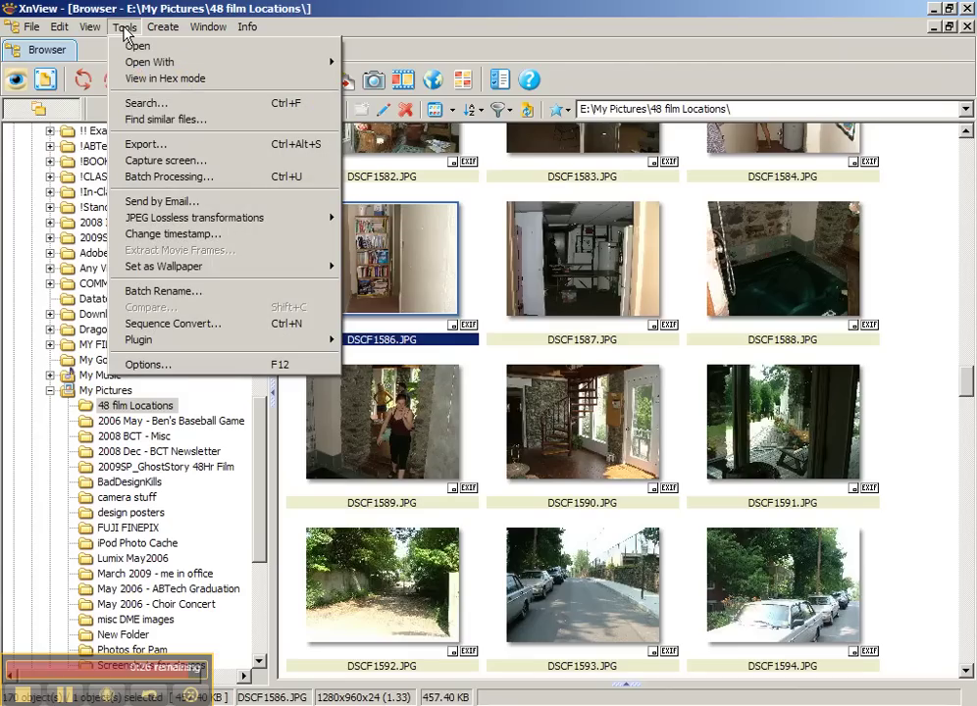
left_click(614, 442)
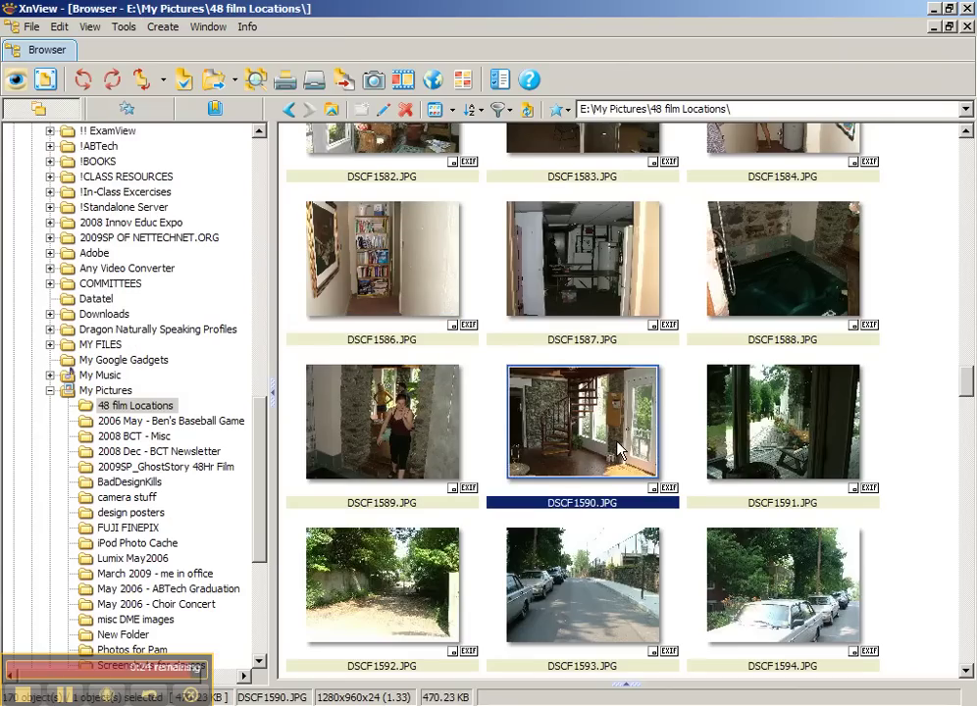
left_click(273, 392)
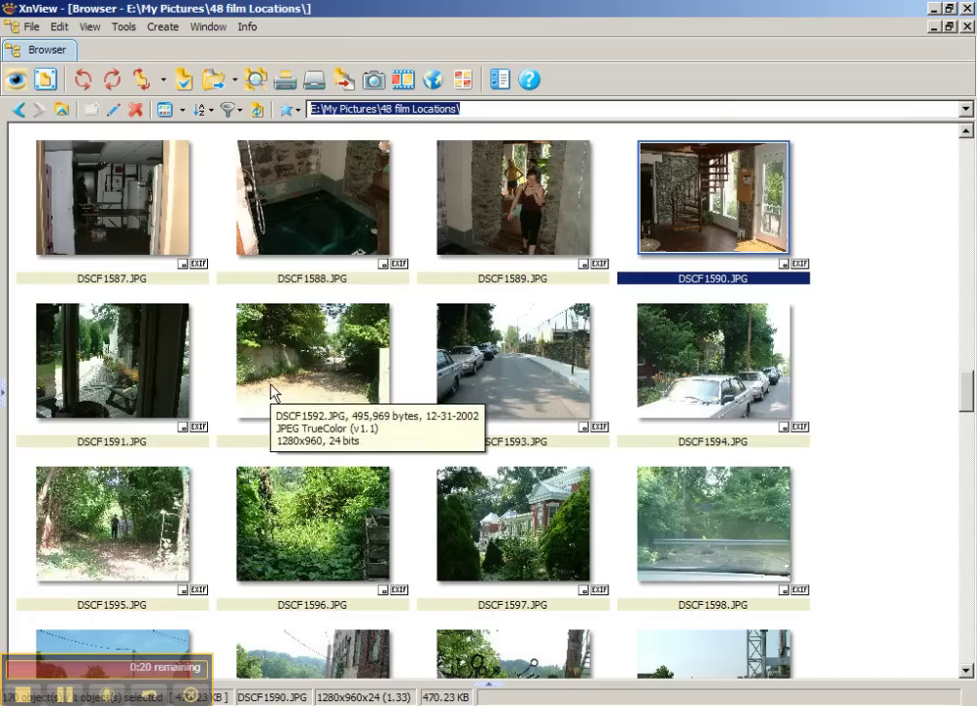
left_click(4, 397)
Step: Examine the available thumbnail sizes, leave the size as it is, and select DSCF1583.JPG
left_click(91, 27)
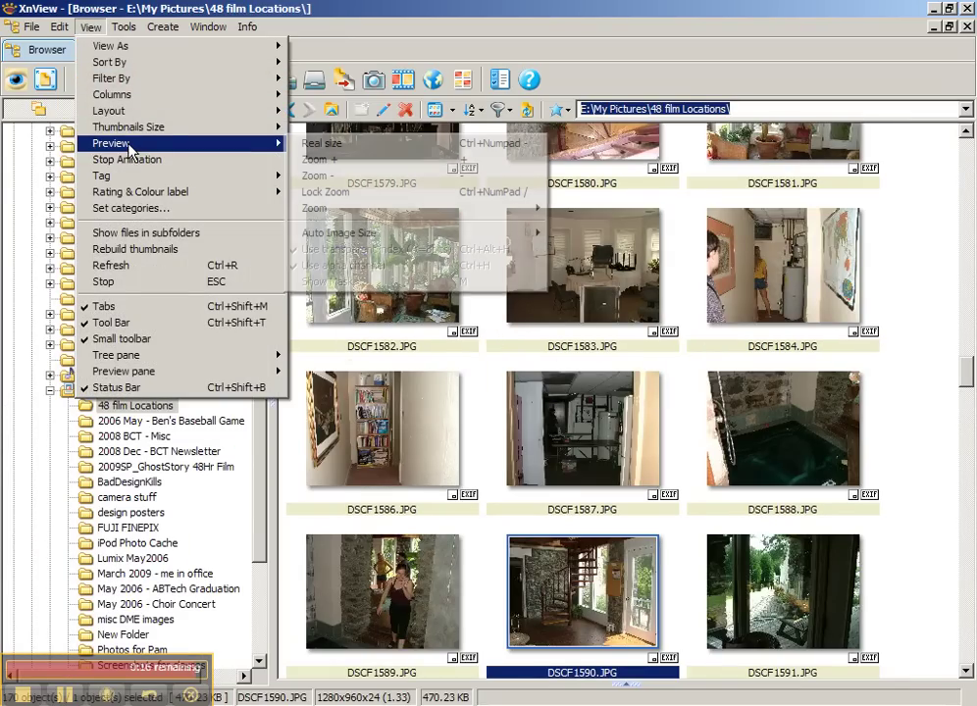
mouse_move(157, 137)
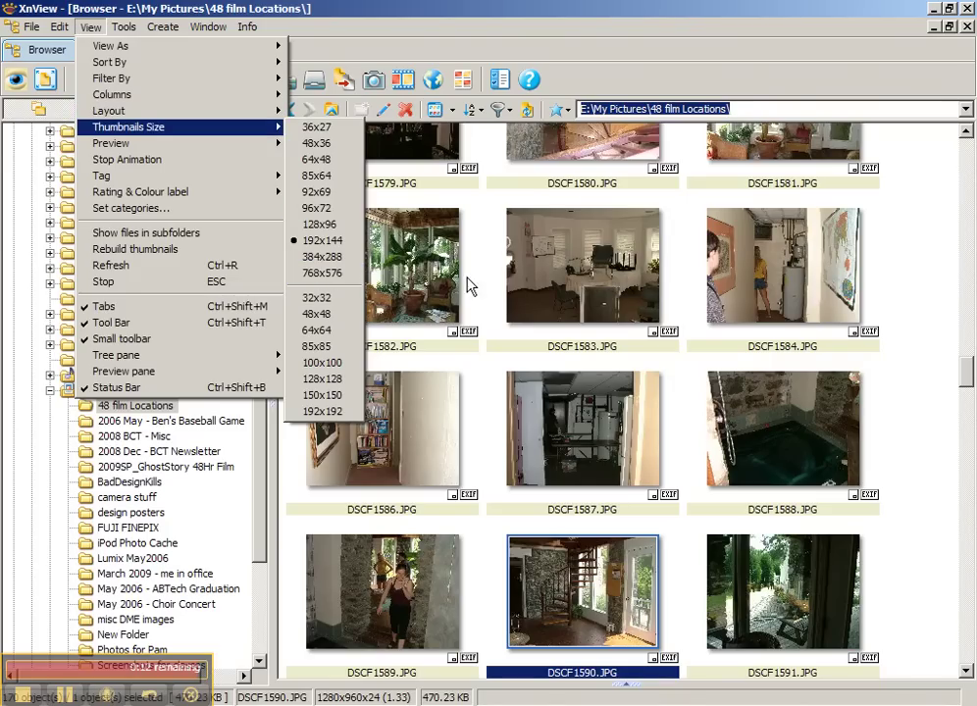
left_click(638, 294)
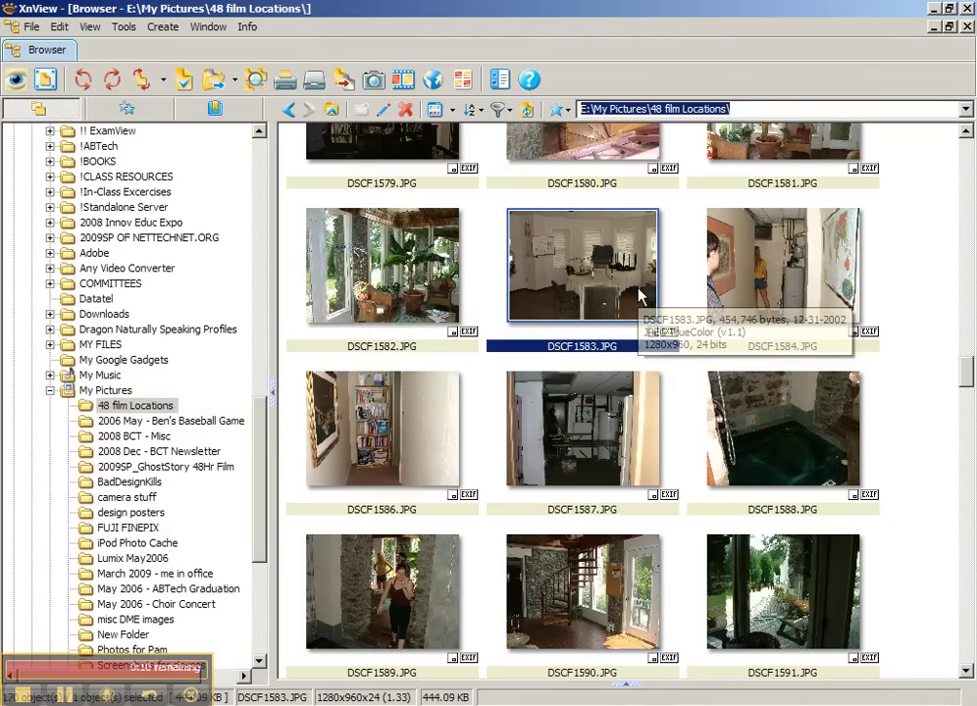